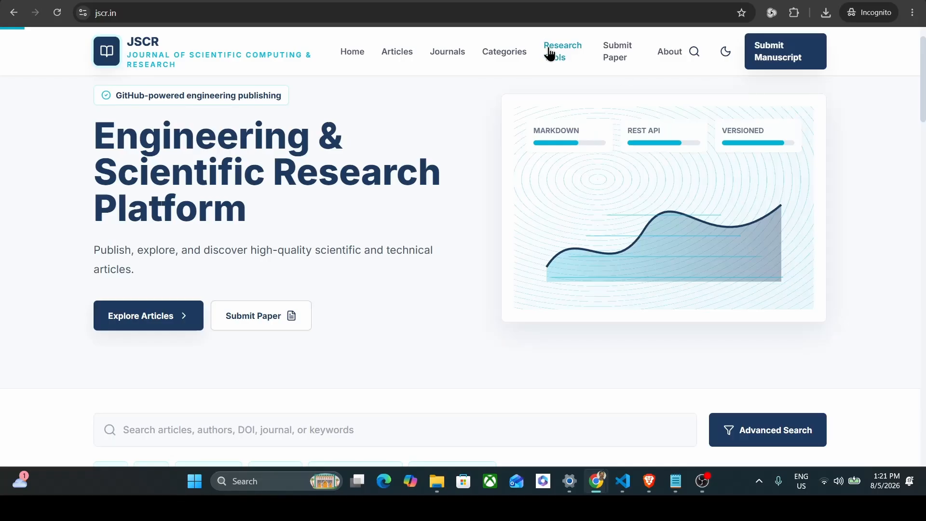
Open the CDP Calculator from the JSCR research tools and bring its material inputs into view.
click(552, 57)
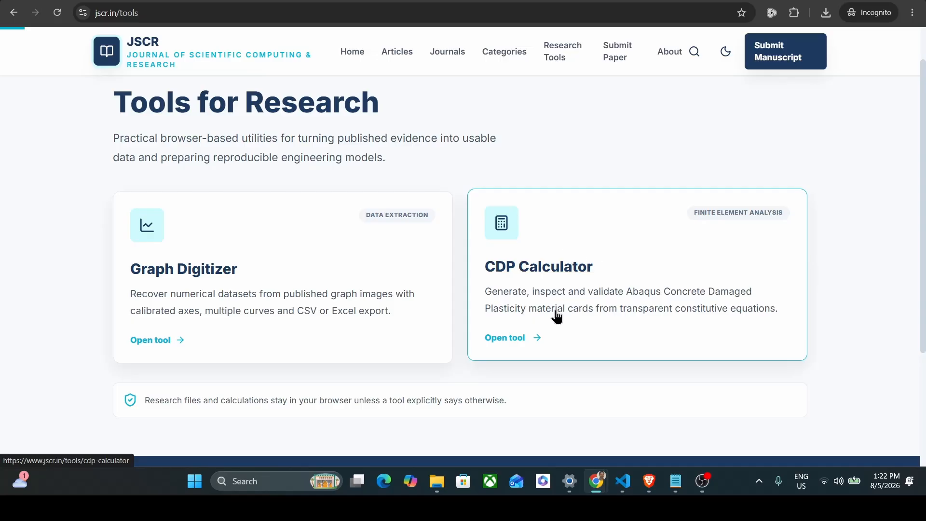
click(621, 278)
scroll(616, 272, down, 5)
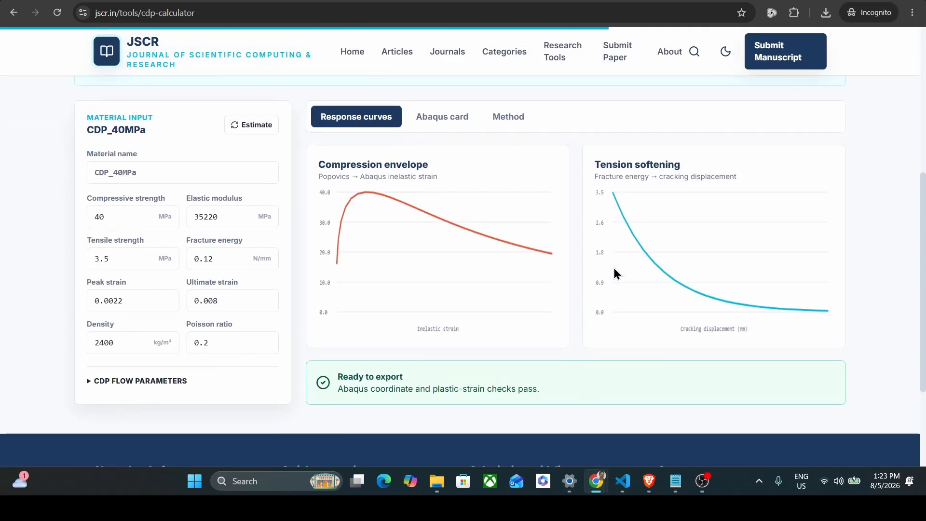
scroll(613, 273, down, 2)
scroll(613, 269, up, 3)
scroll(598, 280, down, 1)
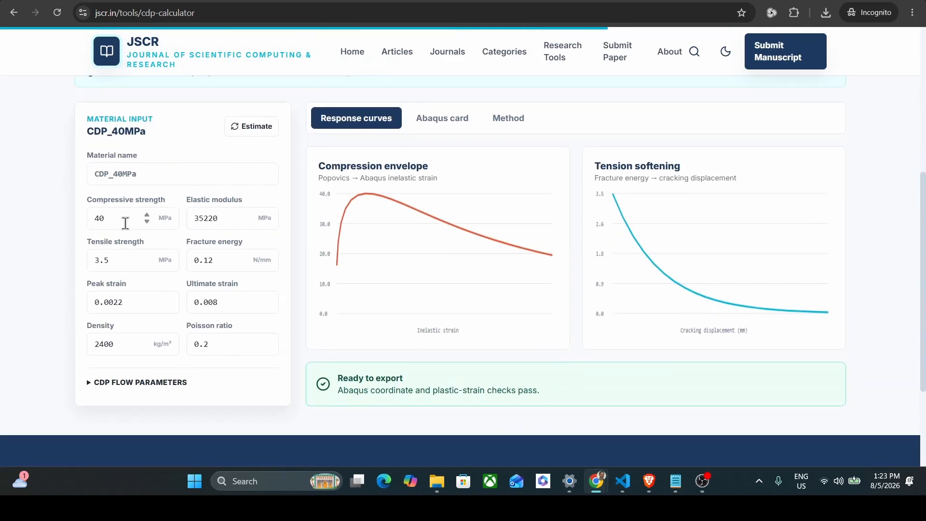
Set the compressive strength to 30 MPa and estimate the dependent material properties.
drag(125, 224, 56, 217)
text(30)
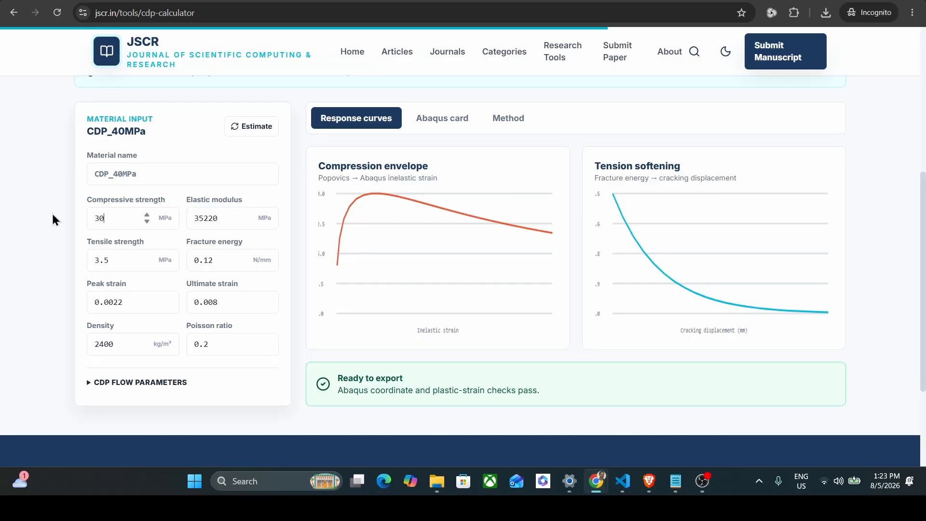
click(257, 127)
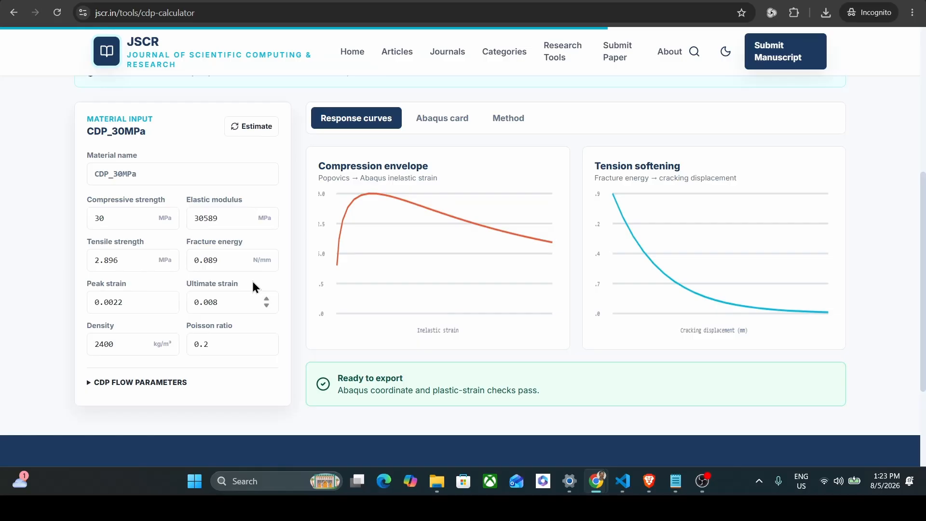
Expand the CDP flow parameters and review them together with the elastic modulus and response curves.
double_click(194, 217)
click(132, 383)
scroll(237, 364, down, 3)
scroll(234, 361, down, 2)
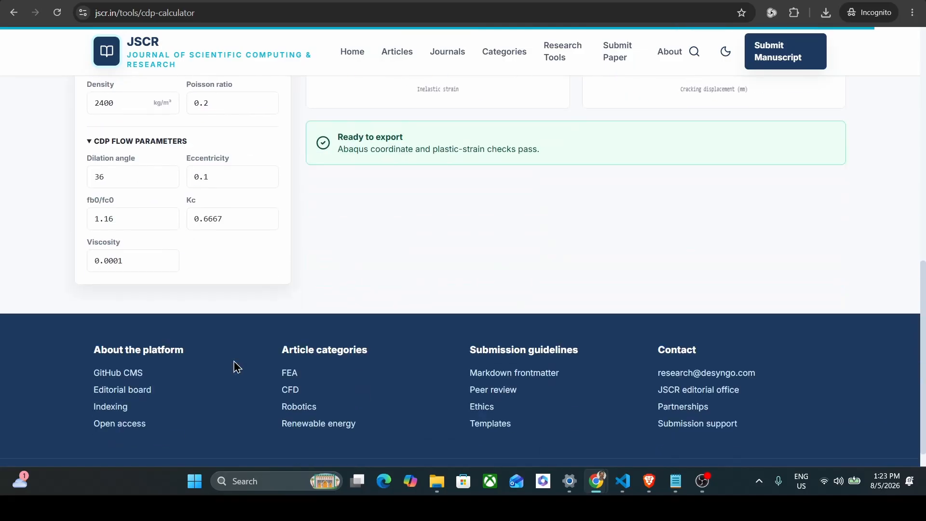
scroll(233, 359, up, 3)
scroll(234, 358, down, 2)
scroll(233, 345, up, 3)
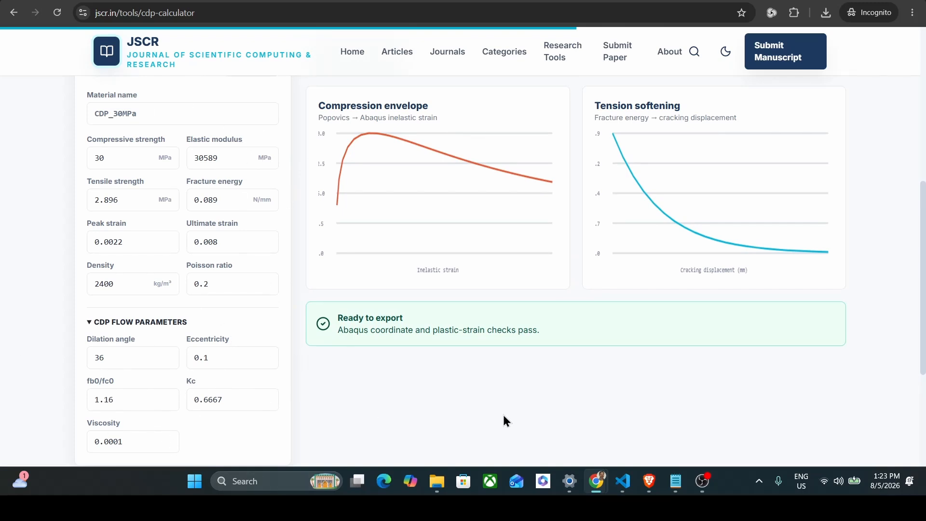
scroll(503, 416, up, 2)
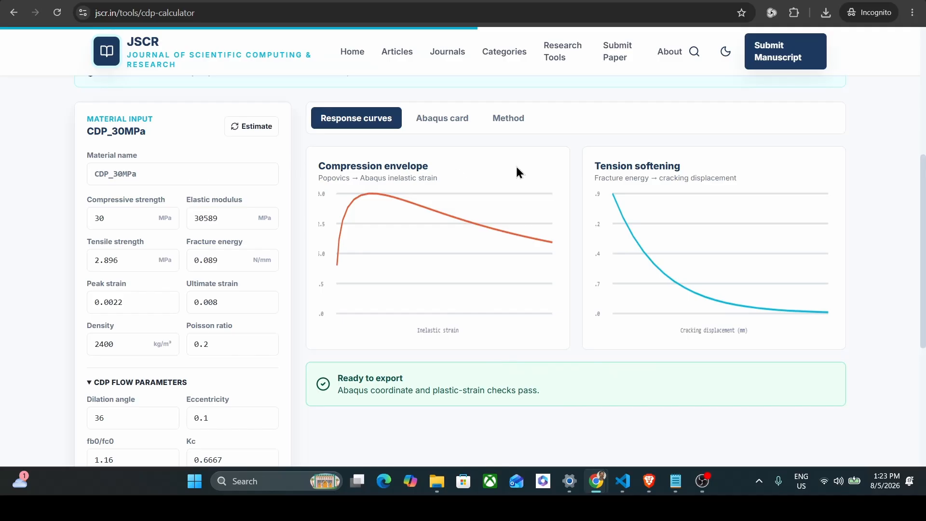
In the Abaqus card, name the project CDP_Test and download the material library as CDP_Test_materials.lib into the abaqus_plugins folder.
click(448, 124)
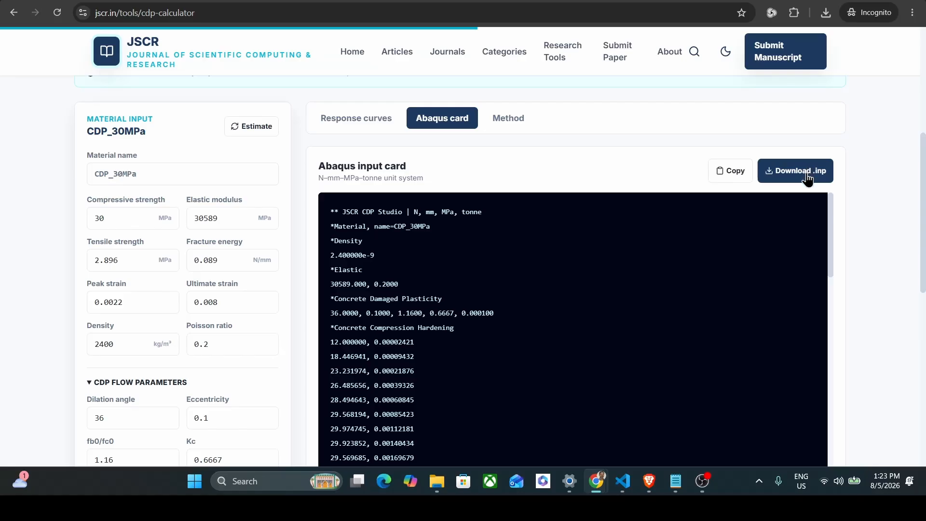
drag(923, 185, 924, 292)
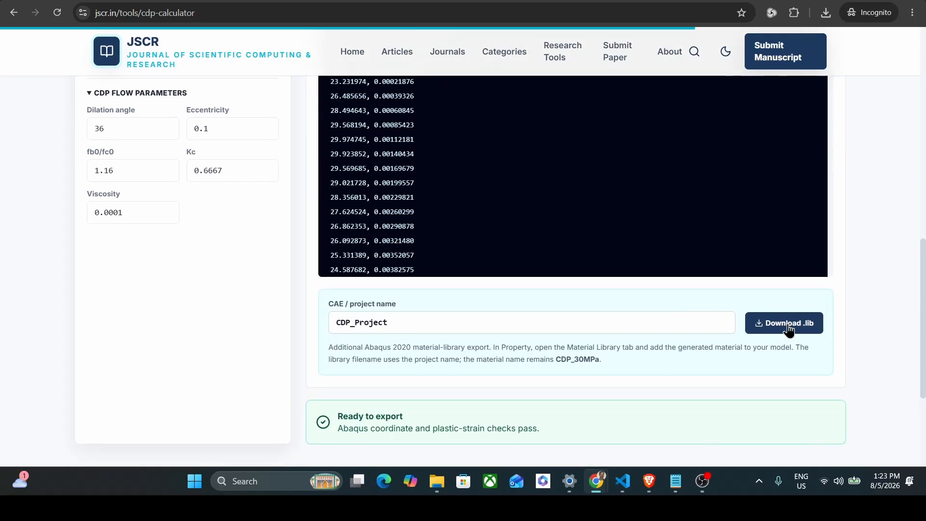
double_click(560, 323)
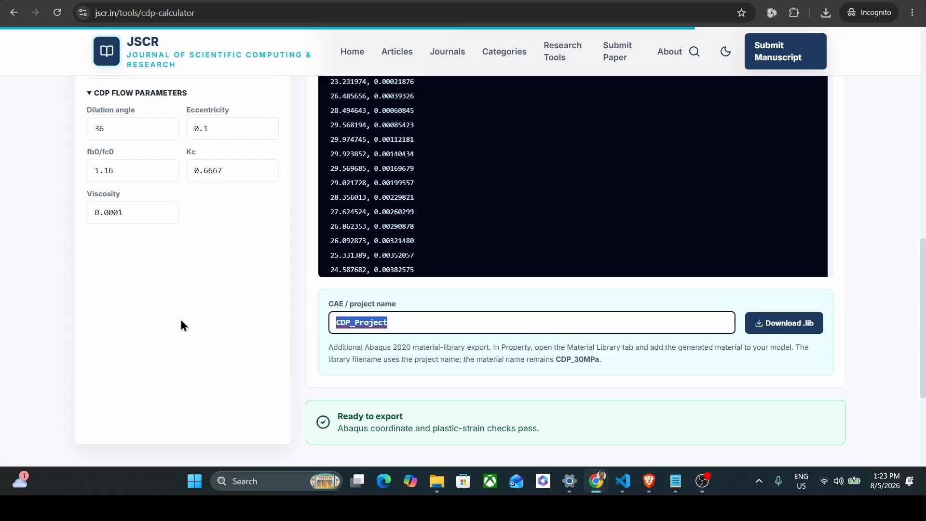
text(CDp)
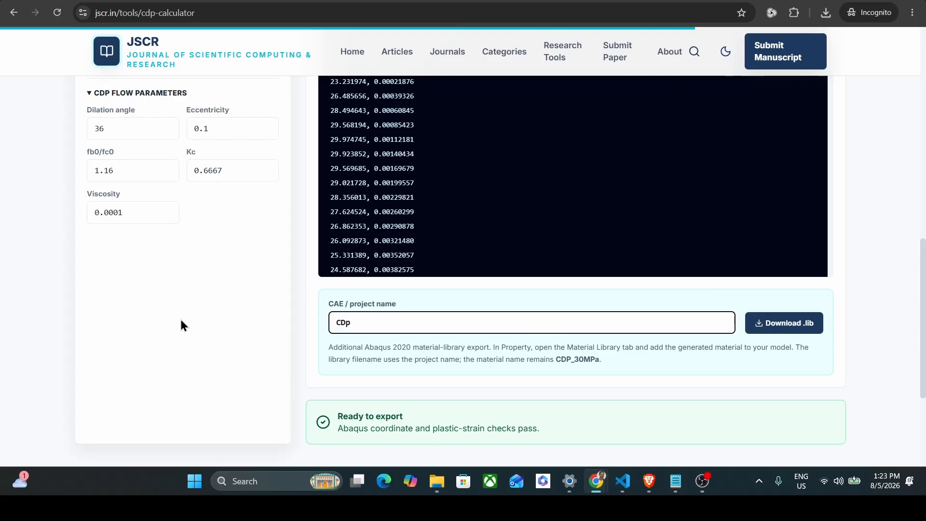
text(_)
key(BackSpace)
key(BackSpace)
text(P_Test)
click(777, 332)
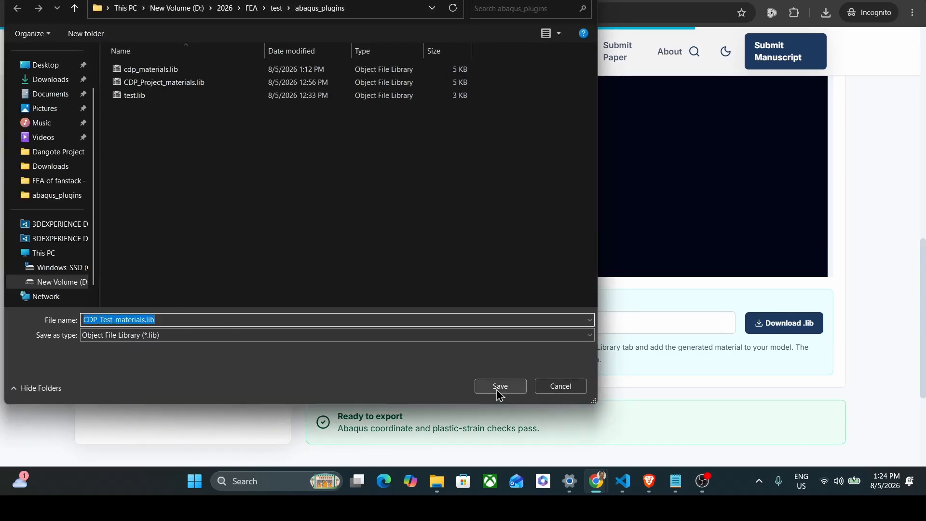
click(499, 392)
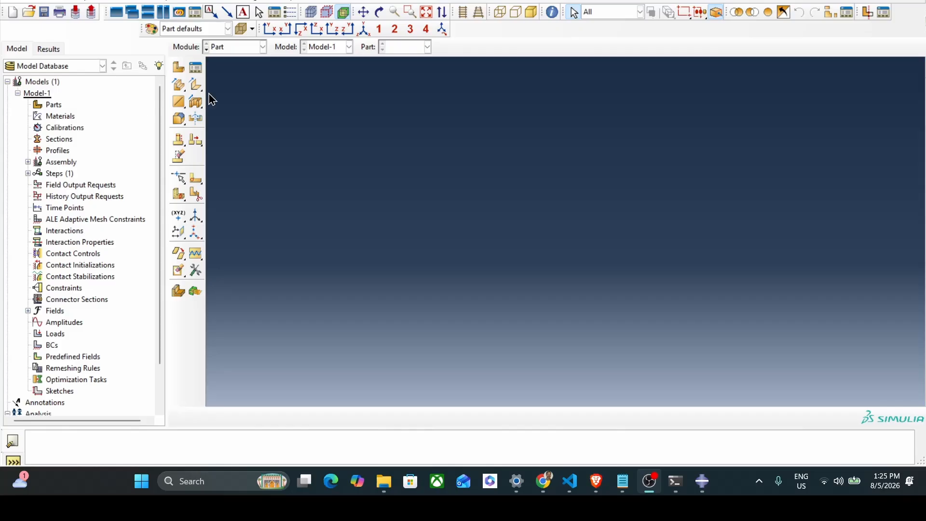
In Abaqus/CAE, start setting the work directory and browse to the D:\2026\FEA folder.
click(25, 2)
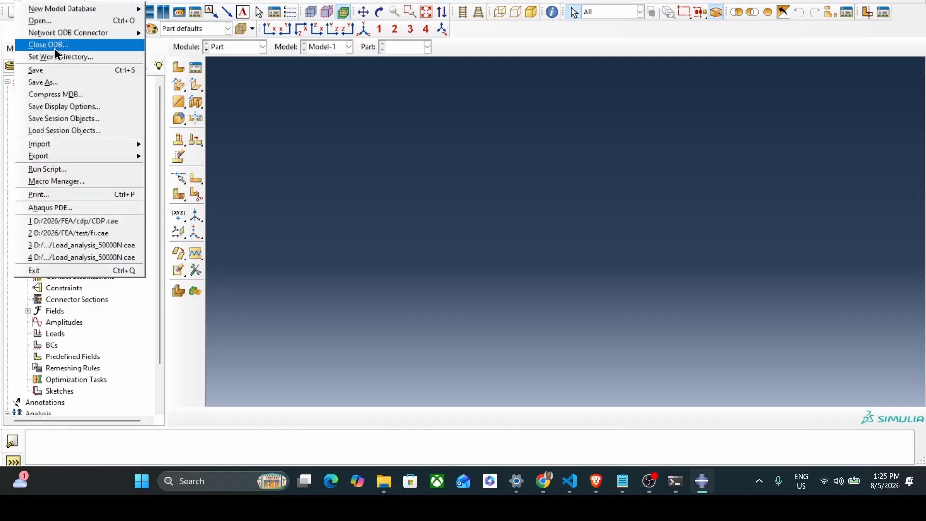
click(63, 56)
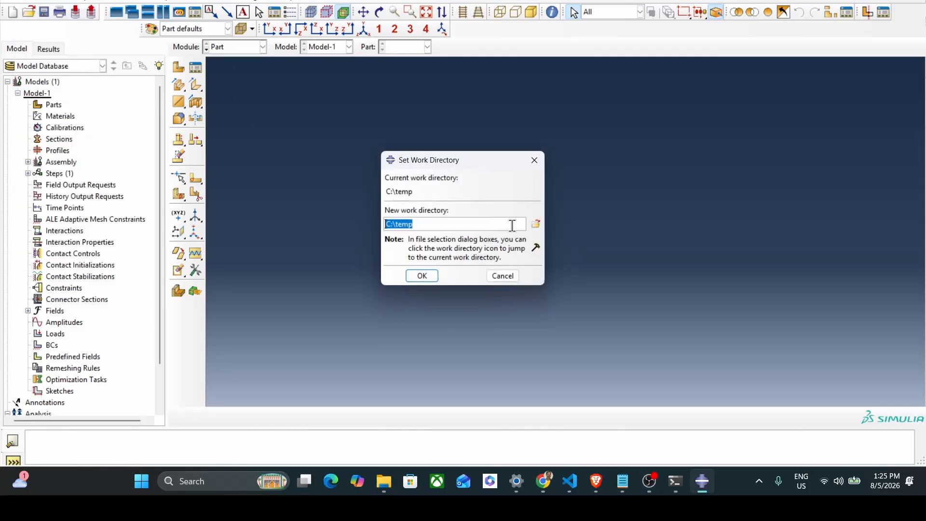
click(534, 225)
click(407, 150)
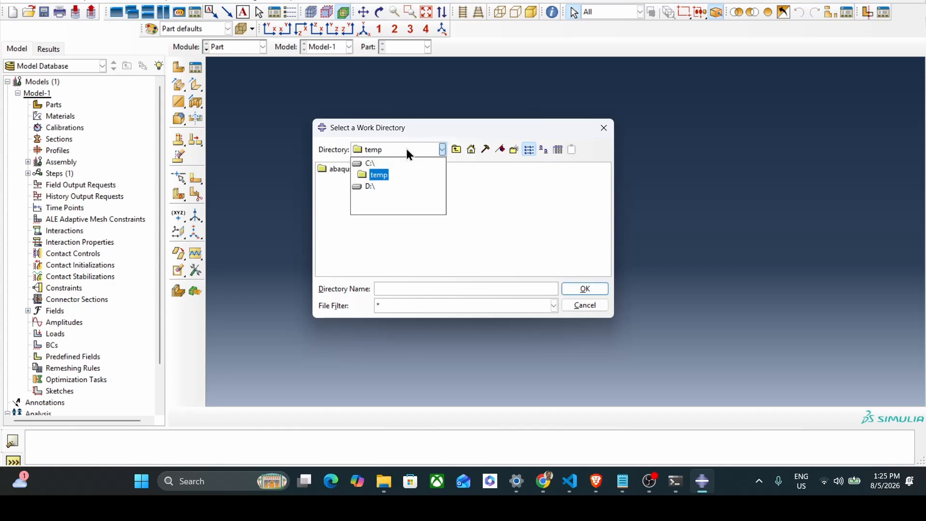
click(370, 187)
double_click(333, 172)
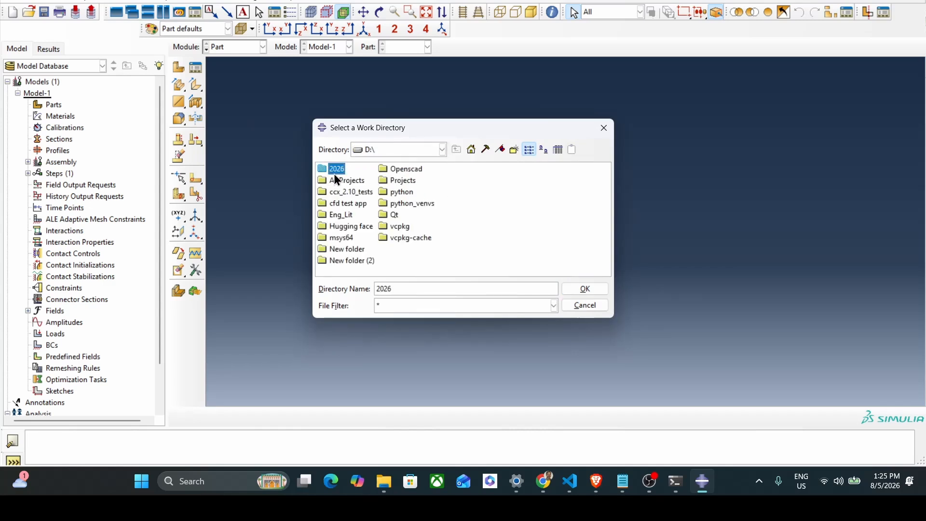
click(547, 192)
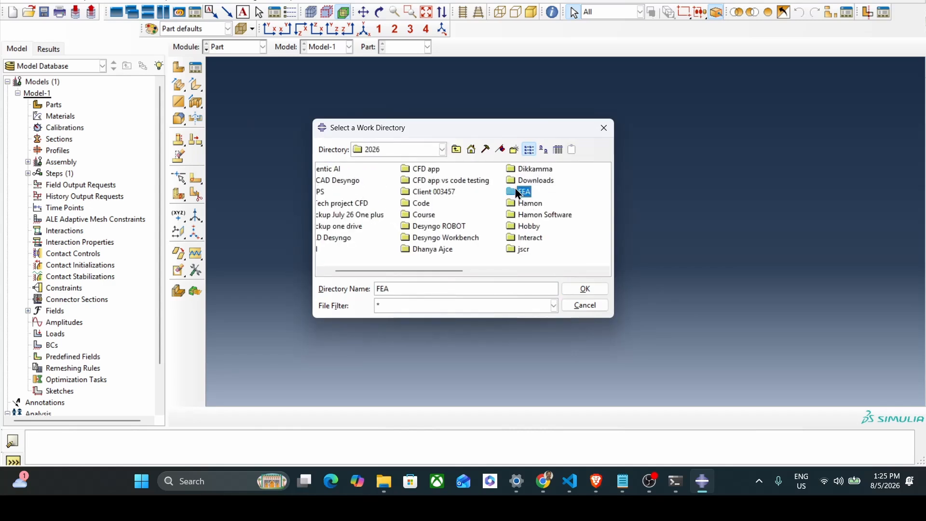
double_click(525, 192)
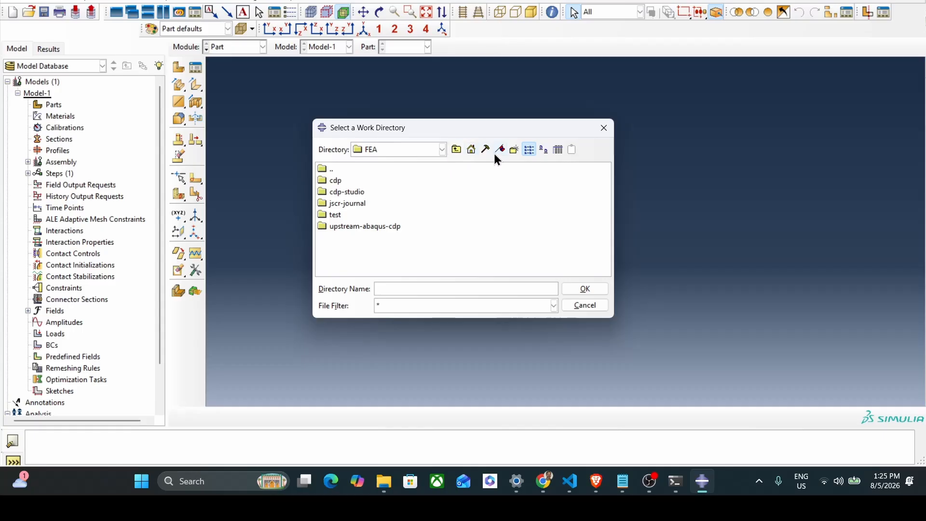
Create a new directory named CDP_NEW inside FEA and set it as the work directory.
click(514, 150)
text(C)
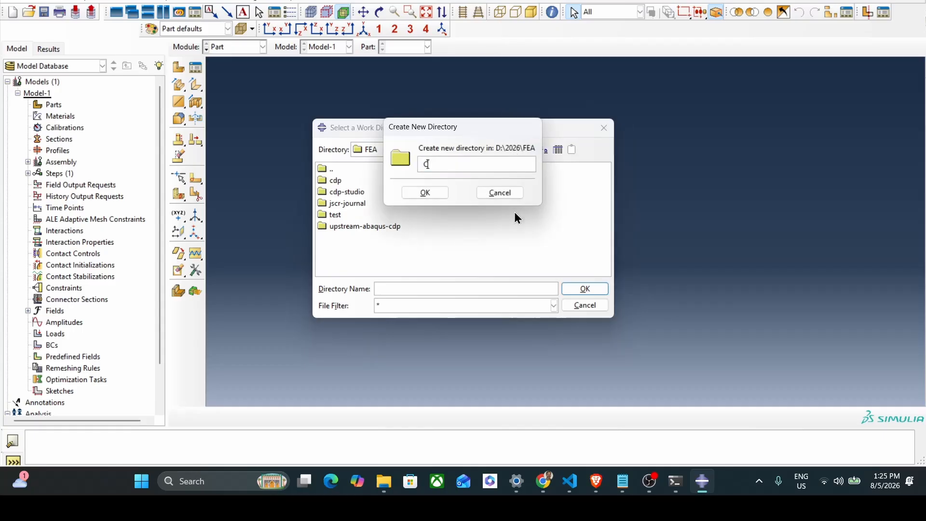
text(DP_NEW)
click(421, 193)
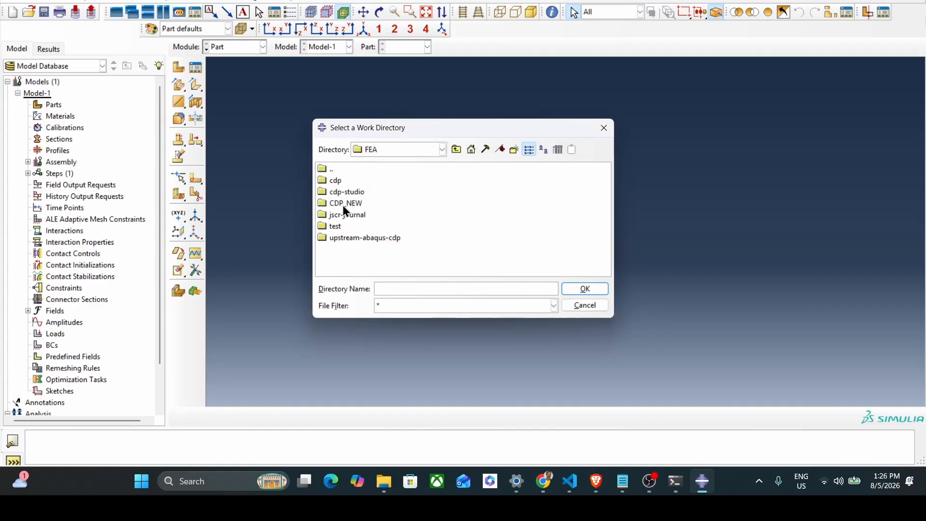
click(343, 204)
click(589, 290)
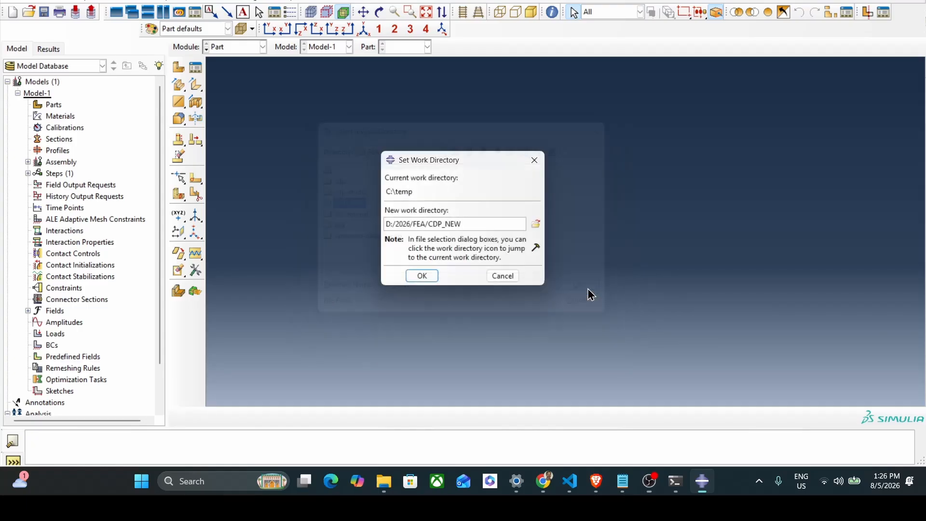
click(415, 277)
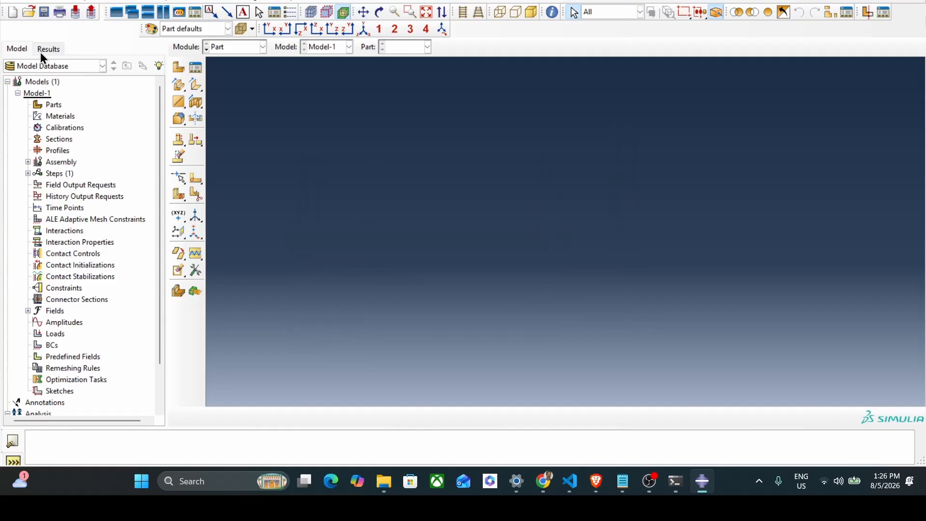
click(22, 1)
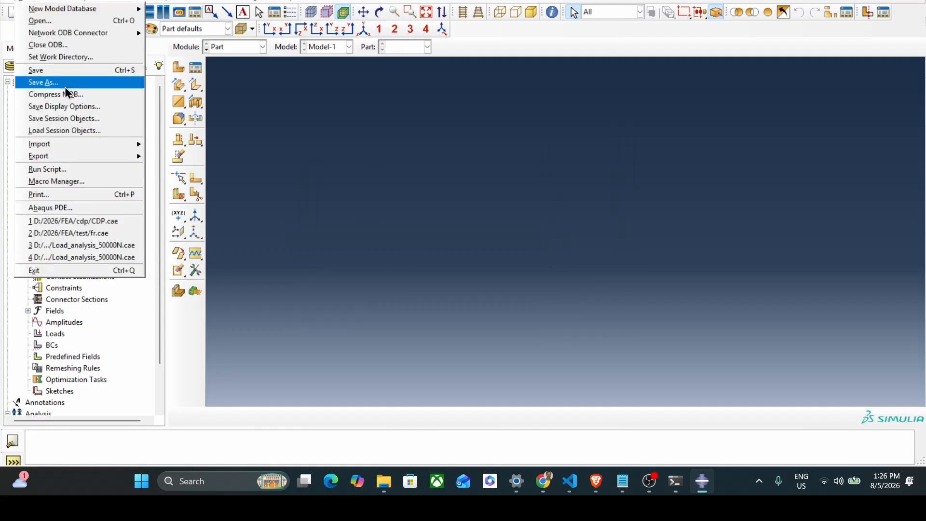
click(323, 180)
Switch to the Property module, display the material library, and check its contents in the Material Library Manager.
click(236, 47)
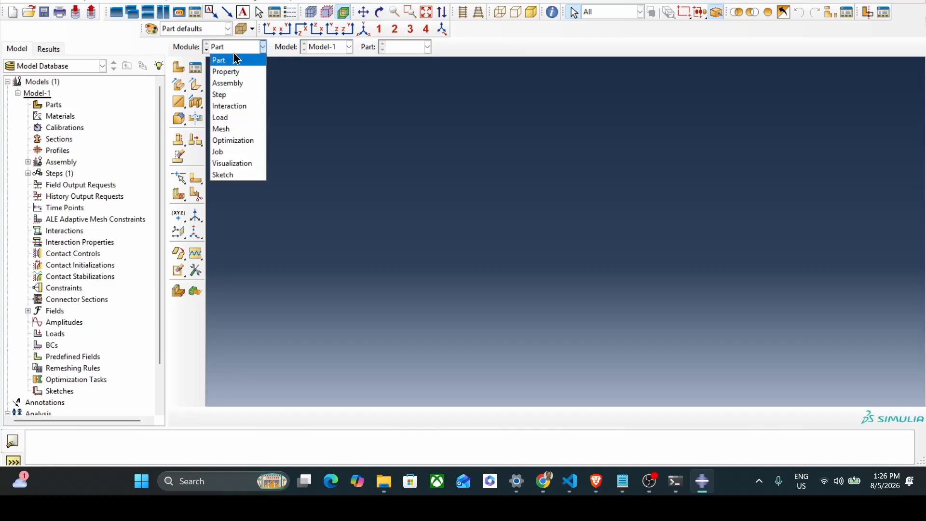
click(232, 72)
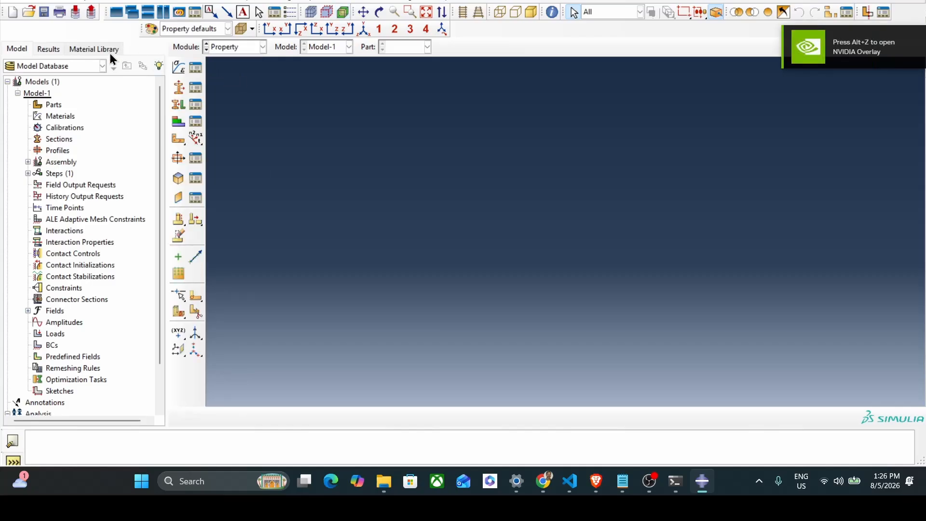
click(106, 50)
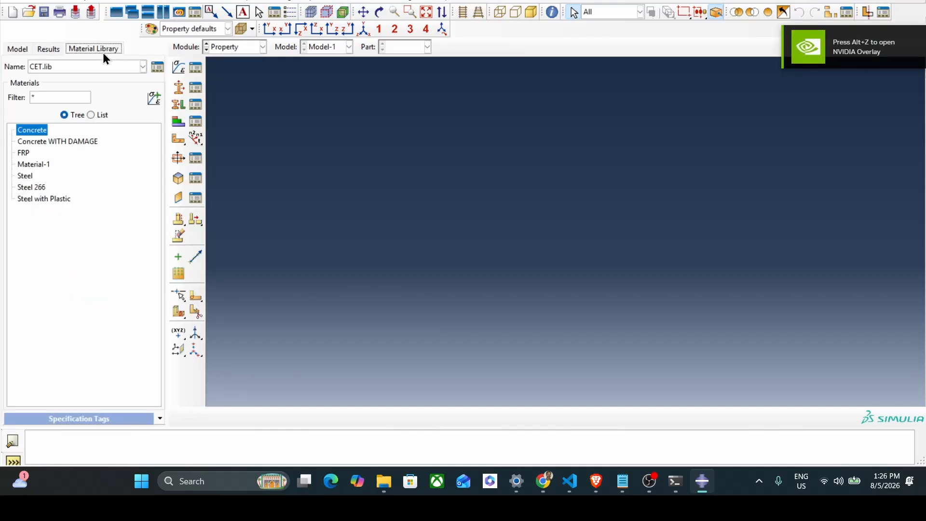
click(157, 67)
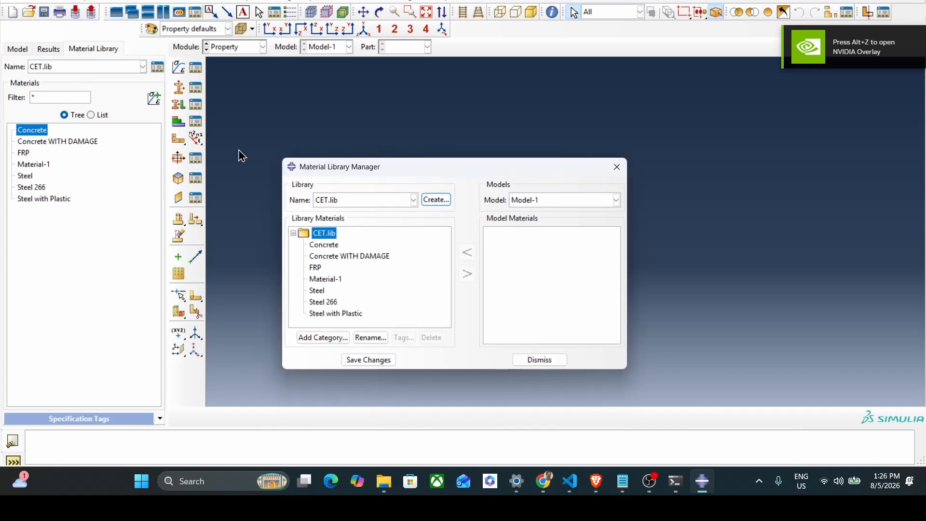
click(617, 167)
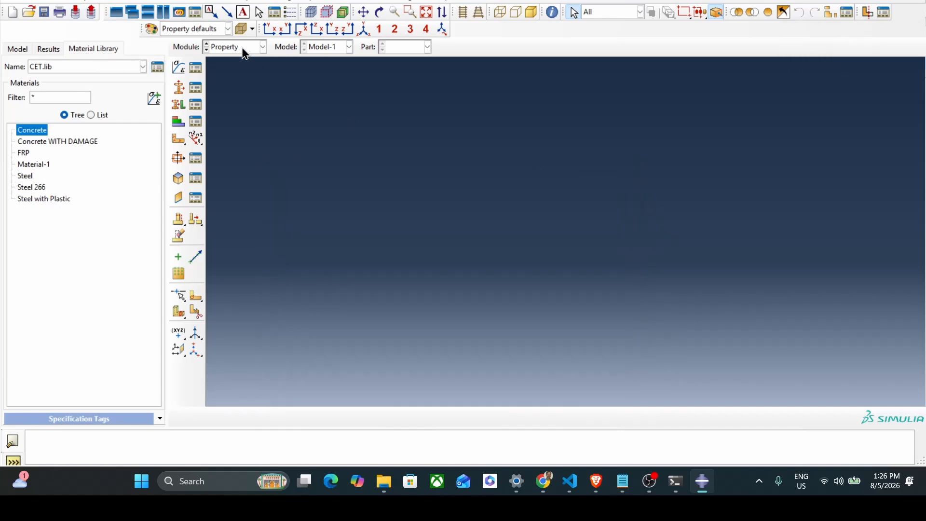
Create a material with isotropic elastic behavior, Young's modulus 2e5 and Poisson's ratio 0.3.
click(180, 71)
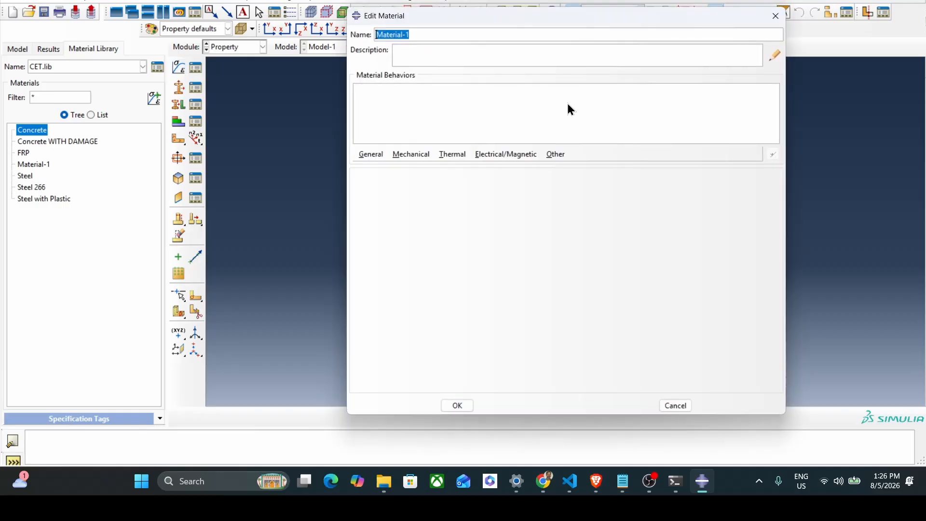
click(411, 153)
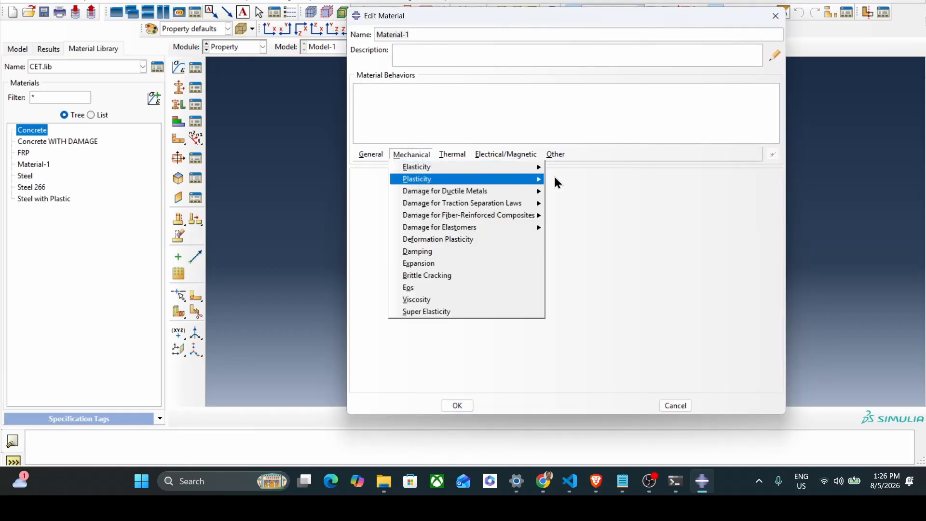
click(565, 168)
click(401, 318)
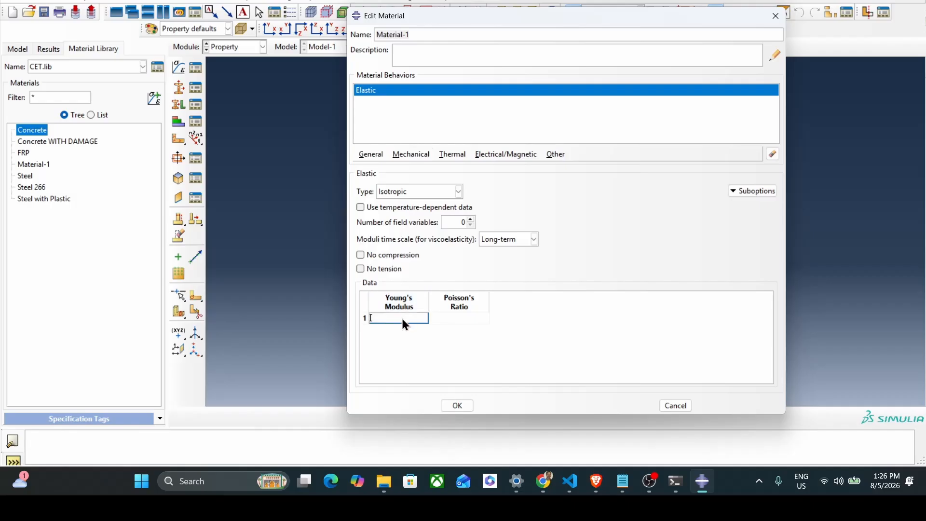
text(2e5)
click(469, 318)
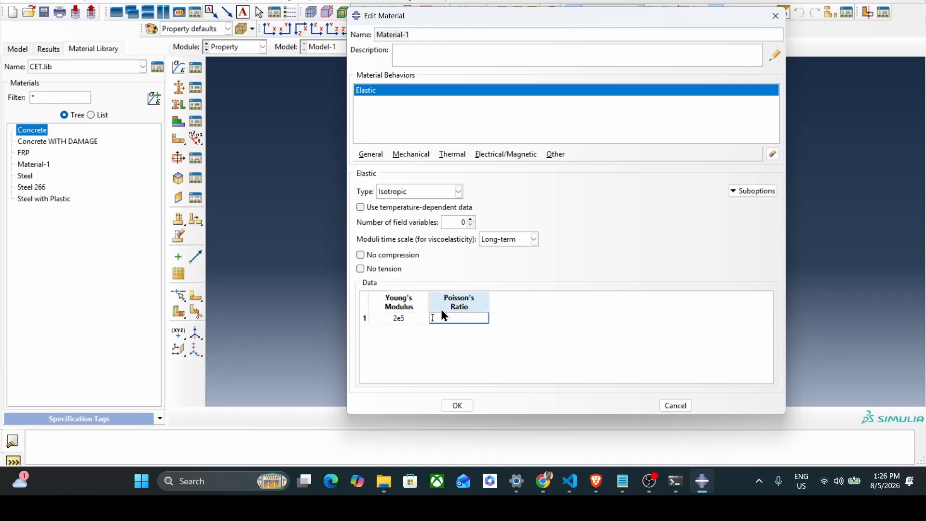
text(.3)
click(458, 408)
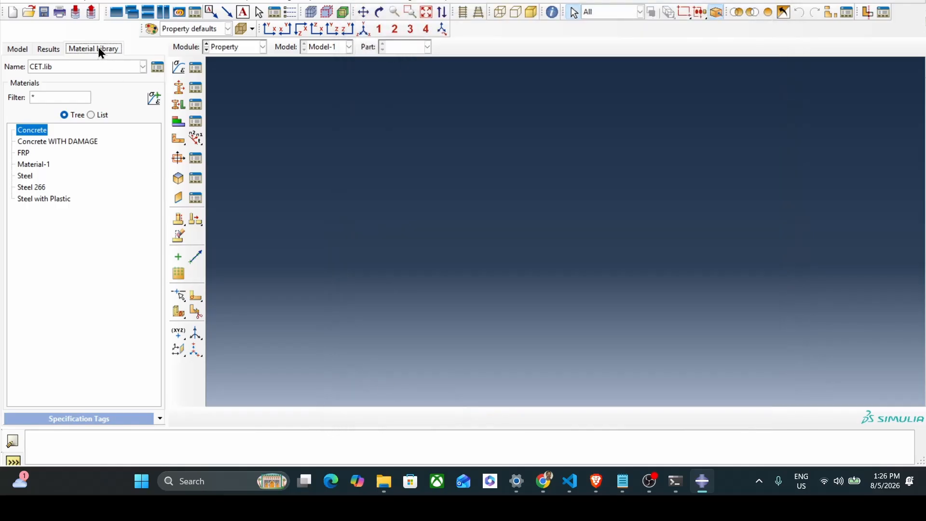
Create a material library named CDP_TEST in the Material Library Manager, saved in the current plug-in directory.
click(157, 67)
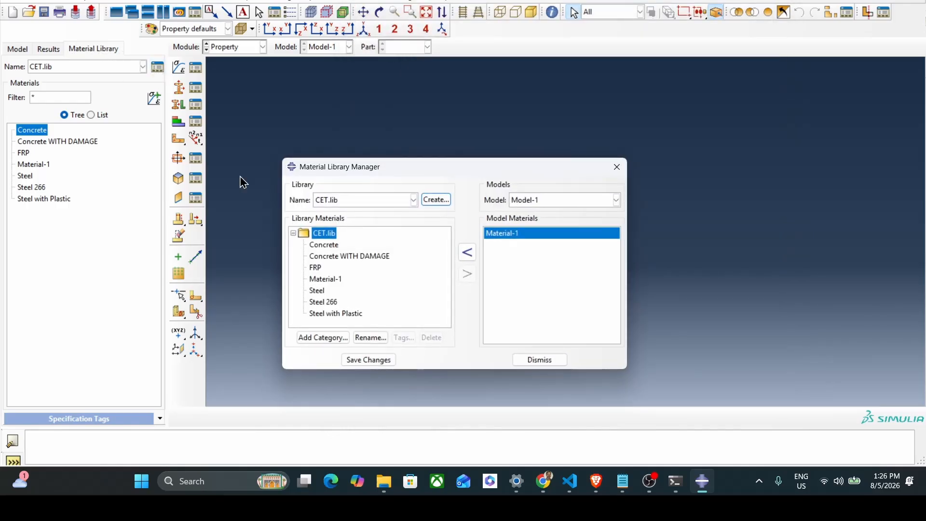
click(431, 201)
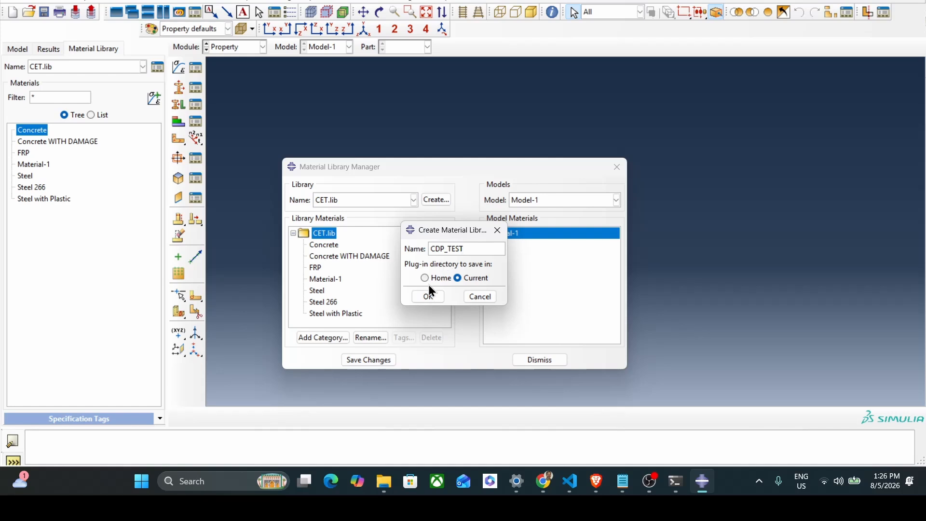
click(430, 297)
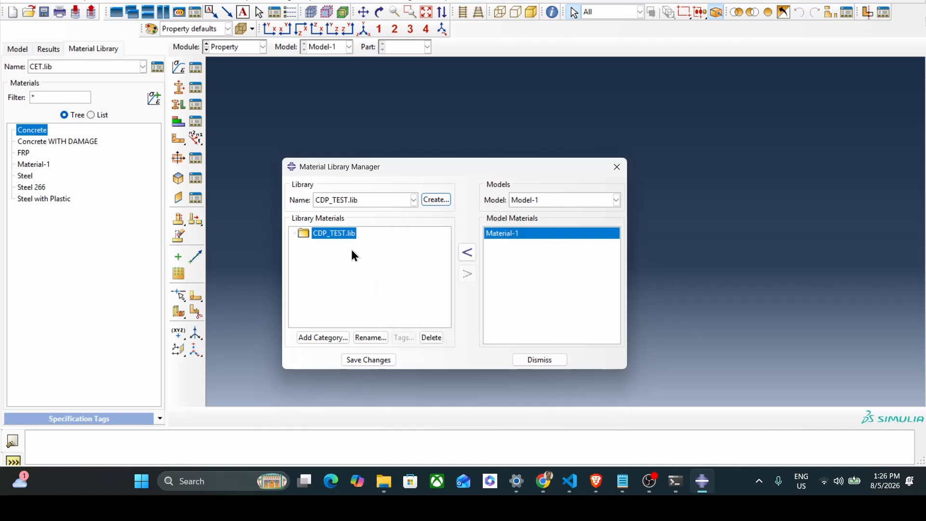
Add the model's Material-1 to the CDP_TEST.lib library, save the changes and close the manager.
click(469, 254)
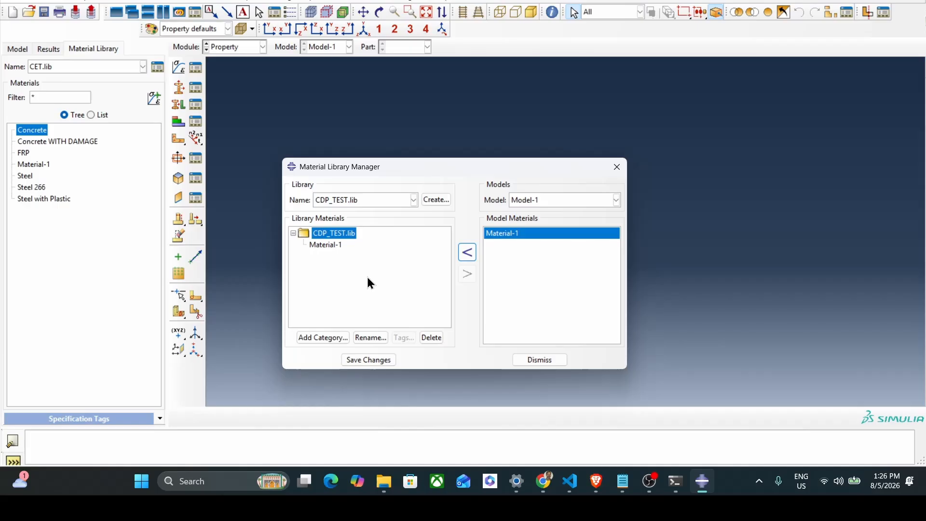
click(367, 362)
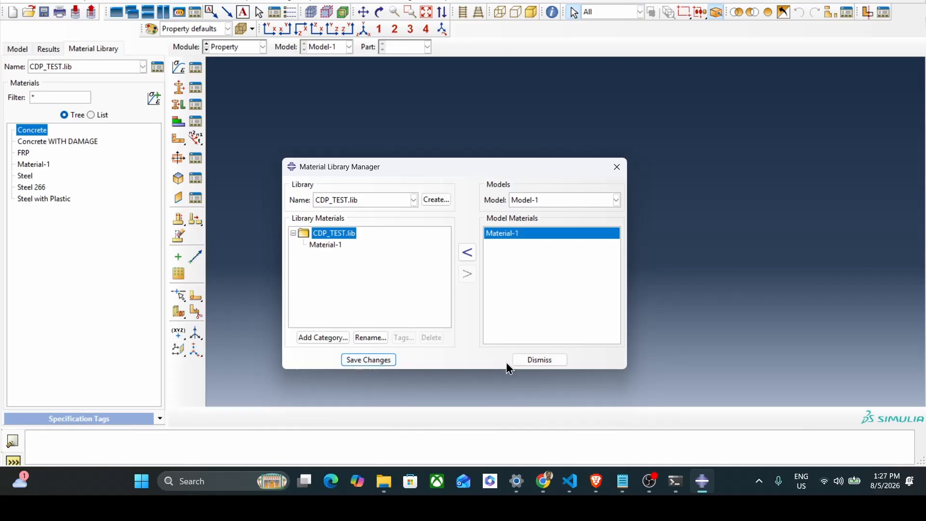
click(535, 360)
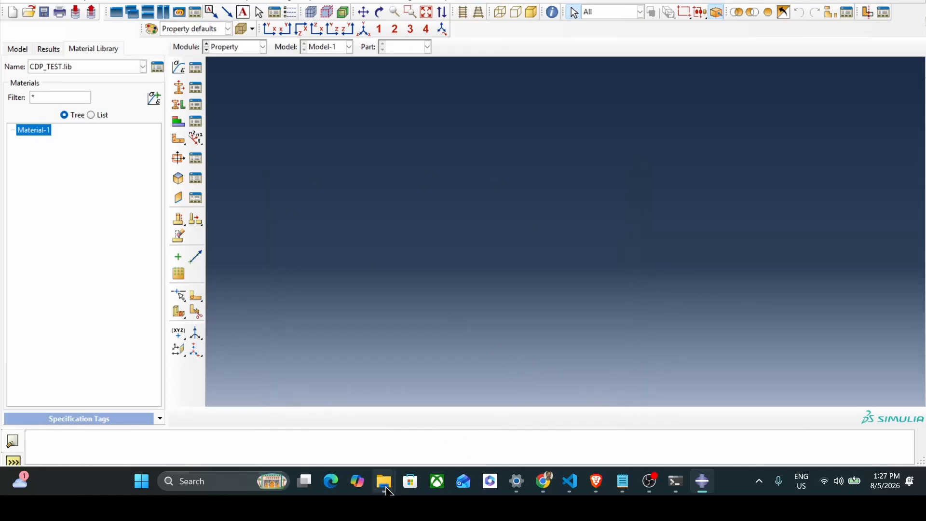
In a new File Explorer window, browse to D:\2026\FEA\CDP_NEW and inspect the contents of its abaqus_plugins folder.
mouse_move(388, 491)
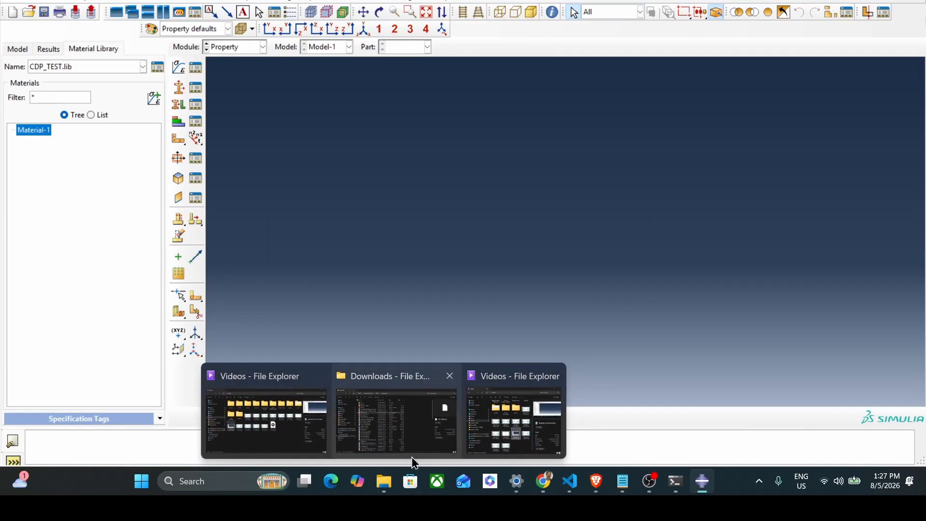
right_click(388, 489)
right_click(386, 490)
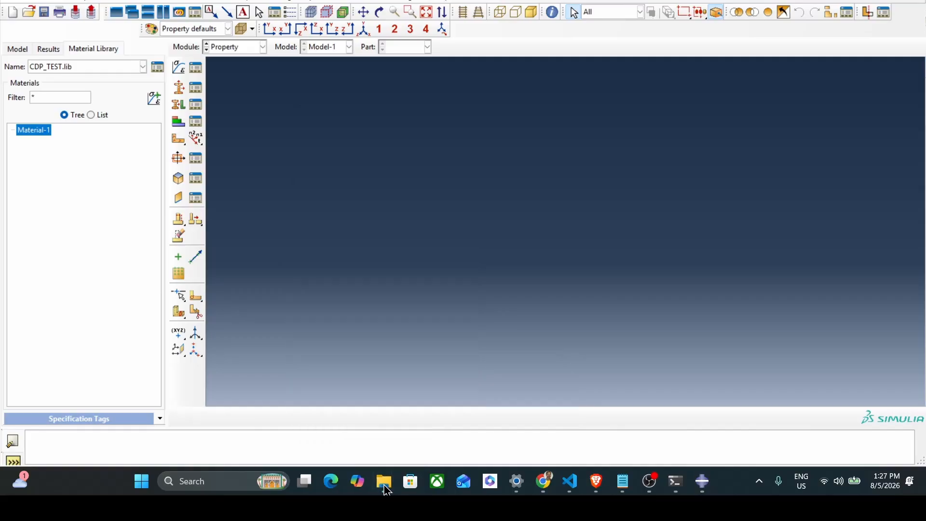
right_click(387, 490)
click(364, 411)
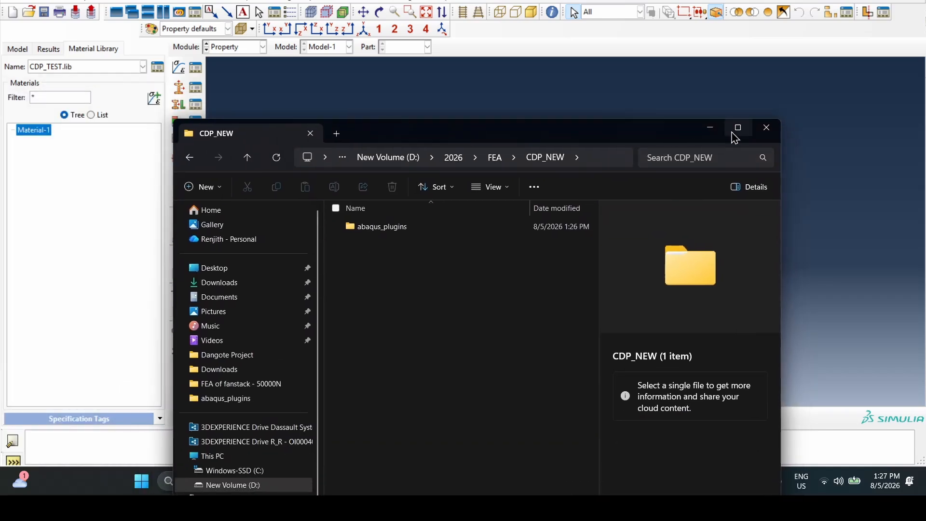
click(736, 135)
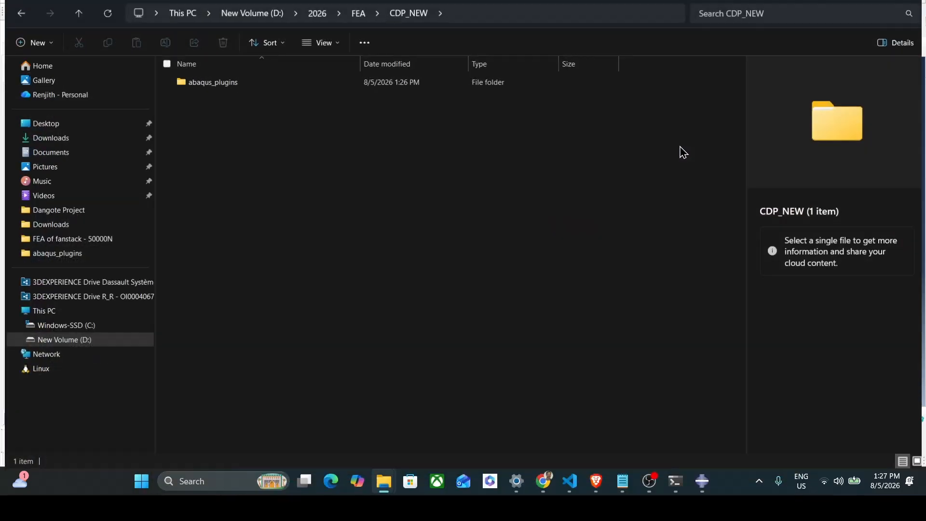
click(355, 10)
double_click(205, 92)
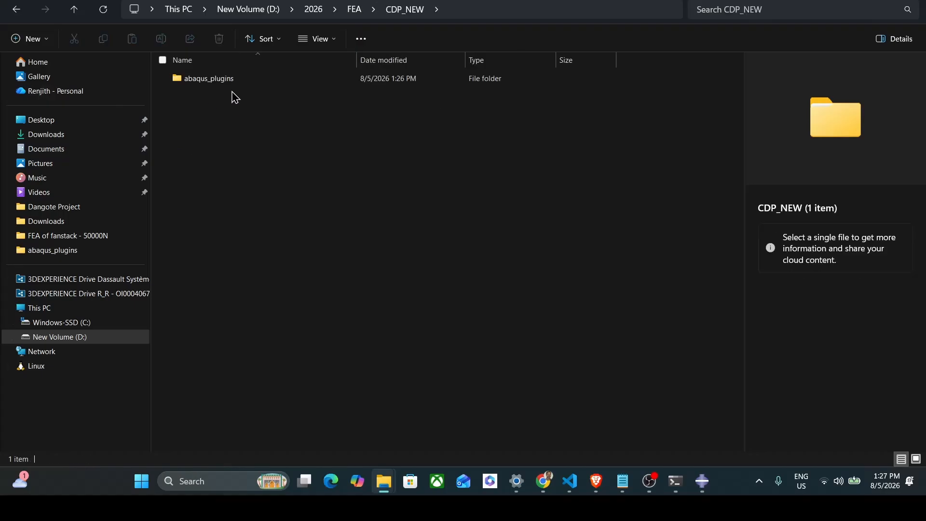
double_click(215, 84)
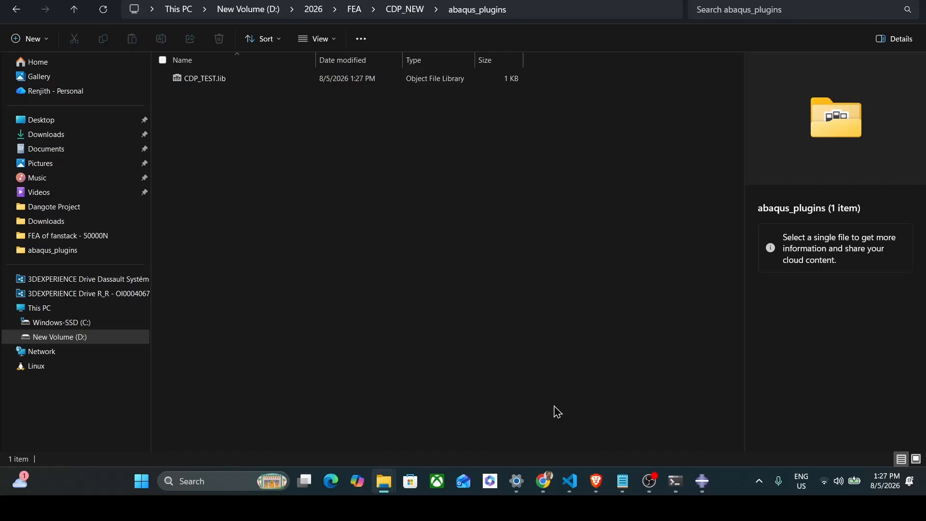
In Chrome, download the CDP Calculator's .lib export as CDP_Test_materials (1).lib into D:\2026\FEA\CDP_NEW\abaqus_plugins.
click(544, 482)
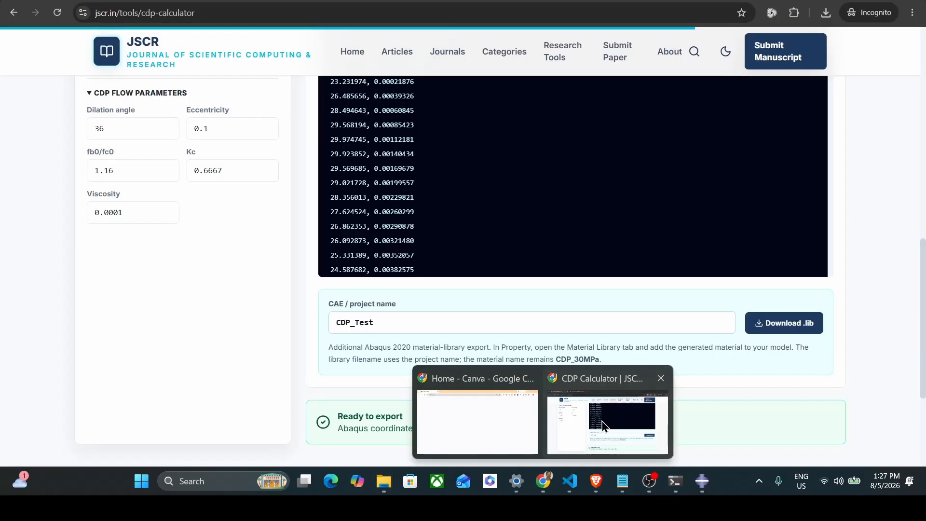
click(603, 426)
click(825, 12)
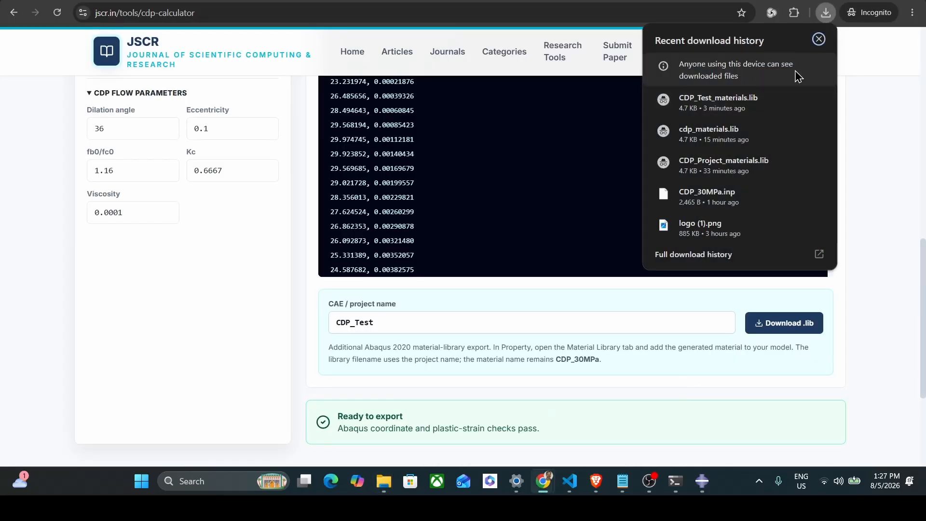
click(883, 303)
click(784, 322)
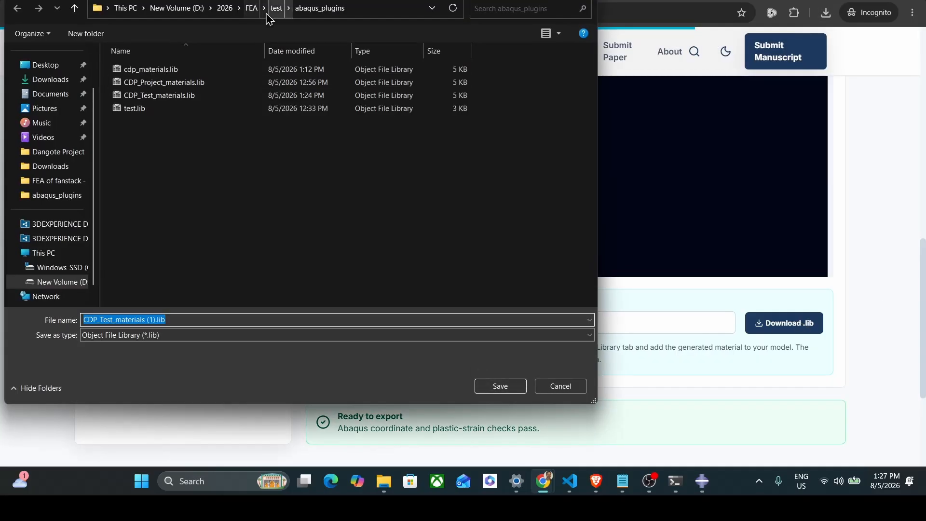
click(252, 11)
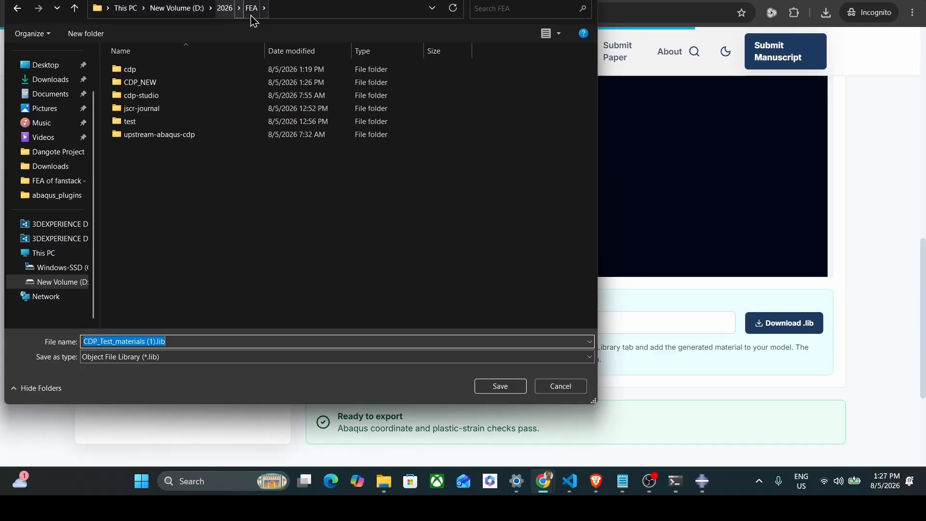
double_click(143, 84)
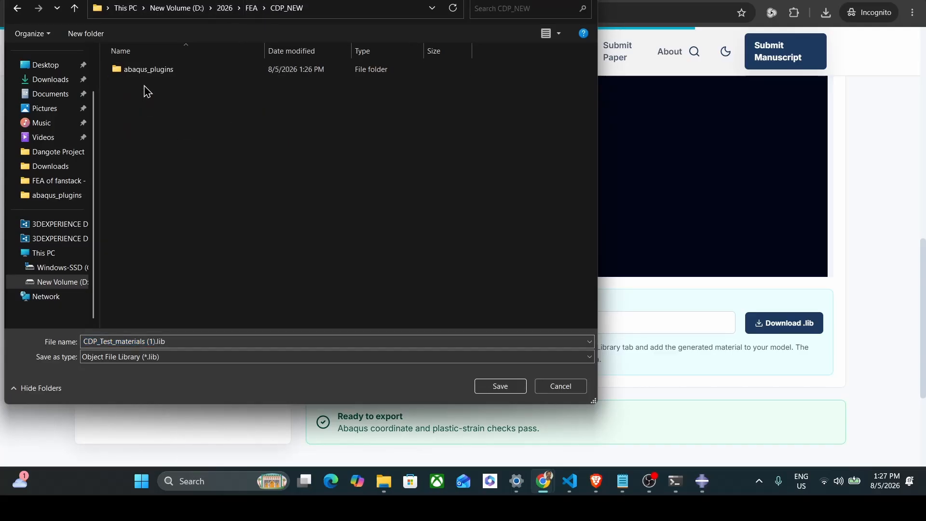
double_click(154, 72)
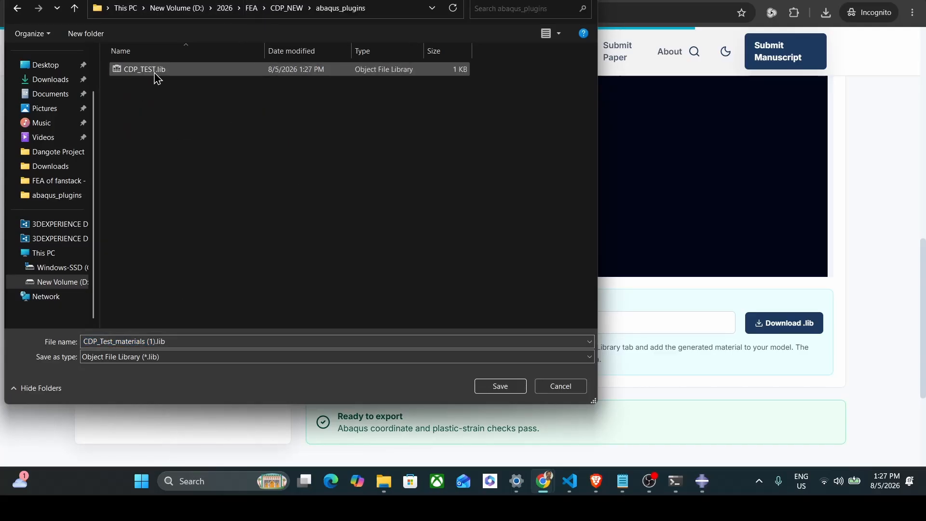
click(502, 386)
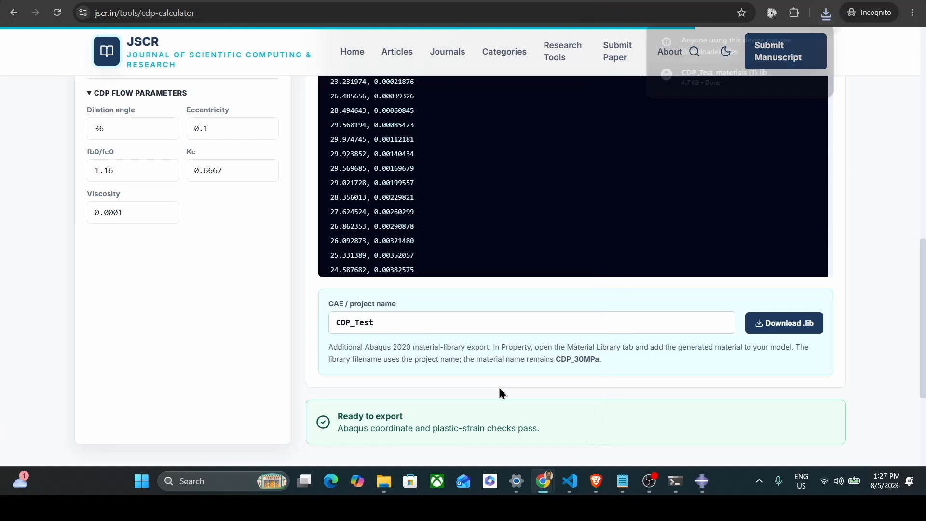
mouse_move(745, 87)
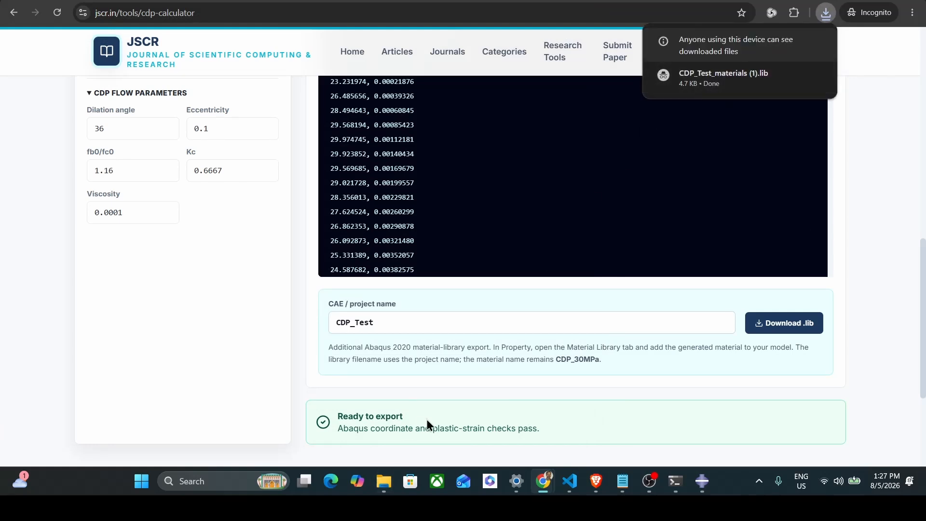
Back in Abaqus/CAE, reload the Property module by switching to Part and back, and display the material library.
click(702, 481)
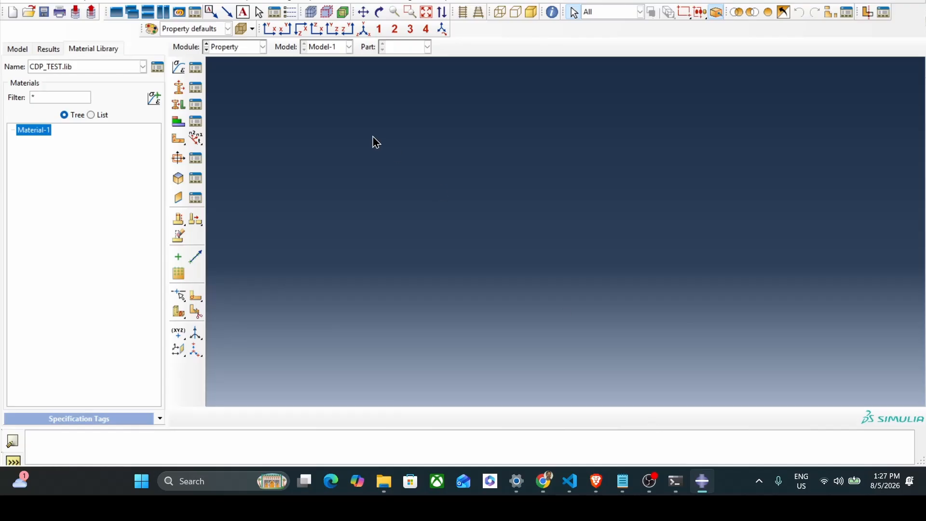
click(237, 47)
click(236, 60)
click(236, 47)
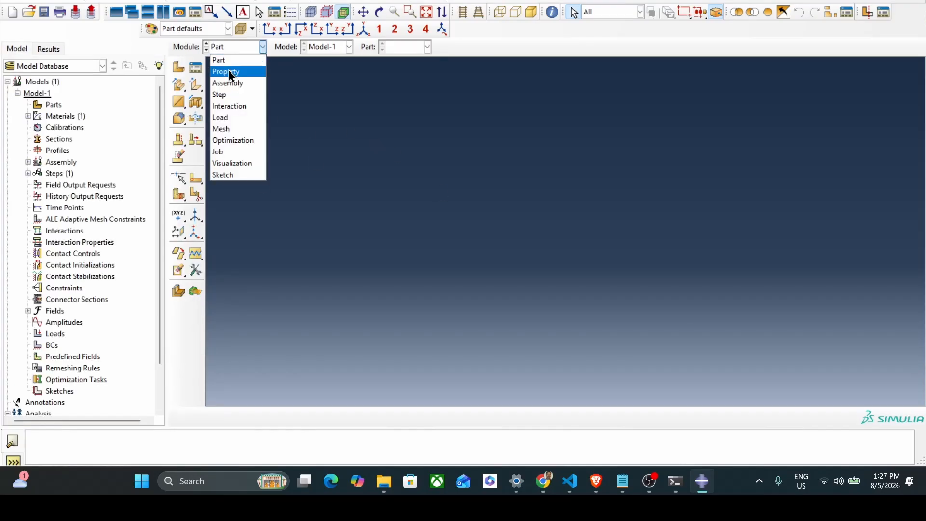
click(227, 71)
click(115, 50)
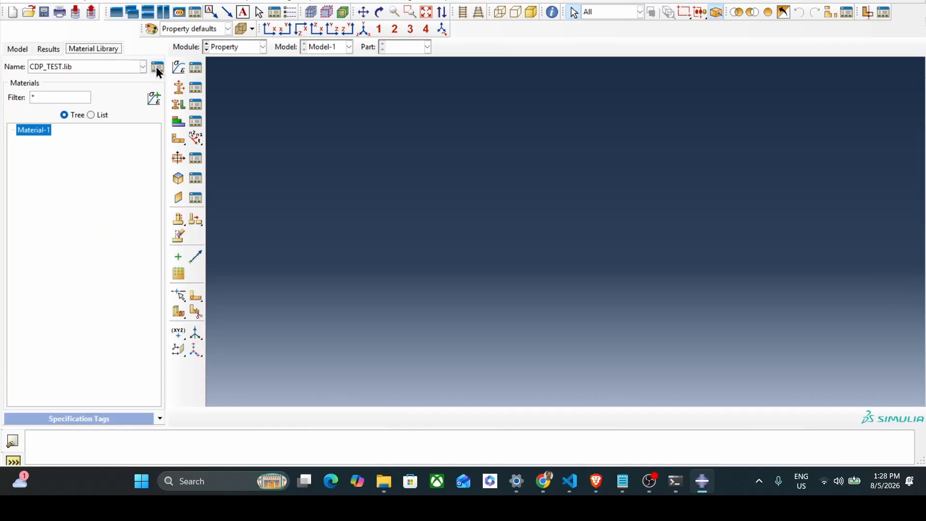
Check the available material libraries and the Material Library Manager for the downloaded CDP library, and close the manager.
click(77, 72)
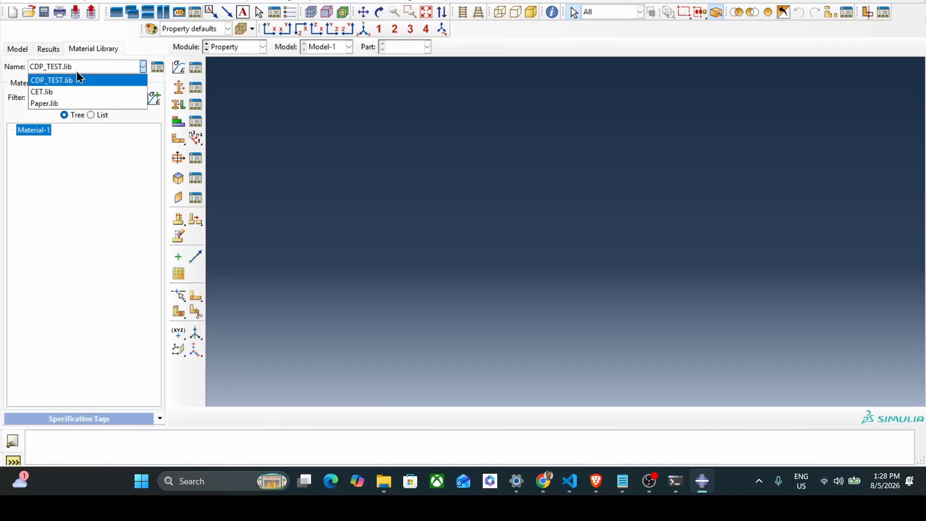
click(77, 72)
click(159, 68)
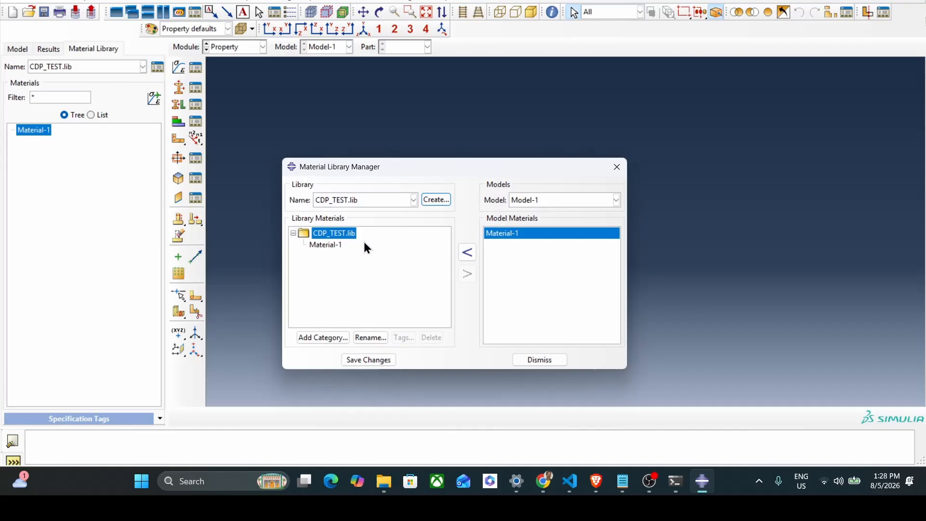
click(414, 200)
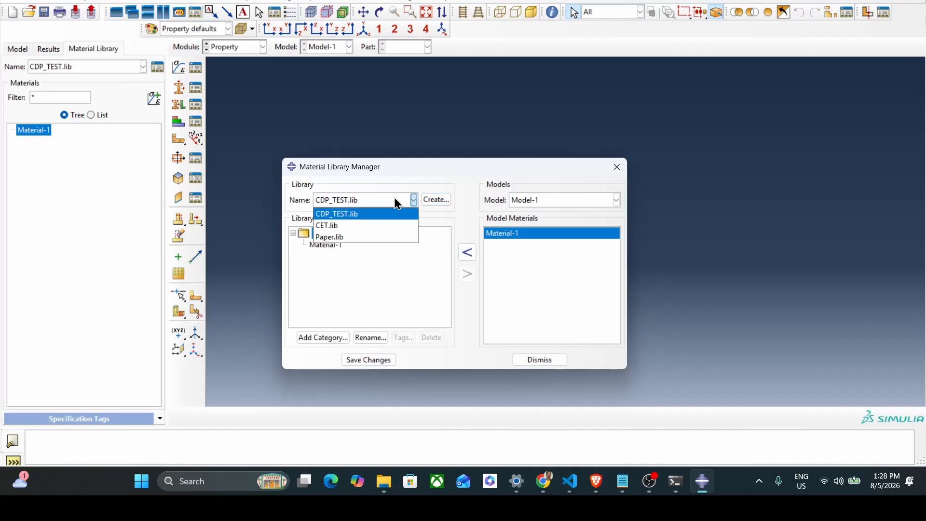
click(431, 201)
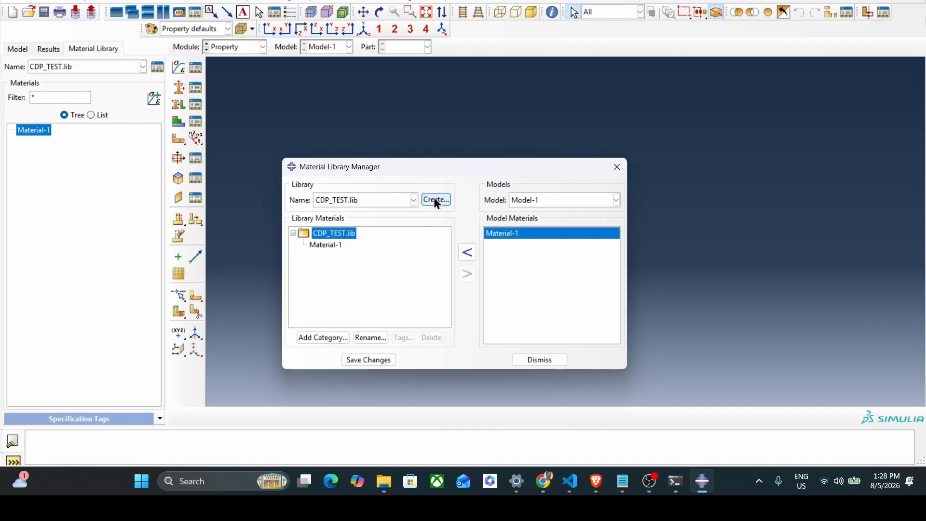
click(442, 202)
click(502, 230)
click(374, 244)
click(329, 234)
click(320, 246)
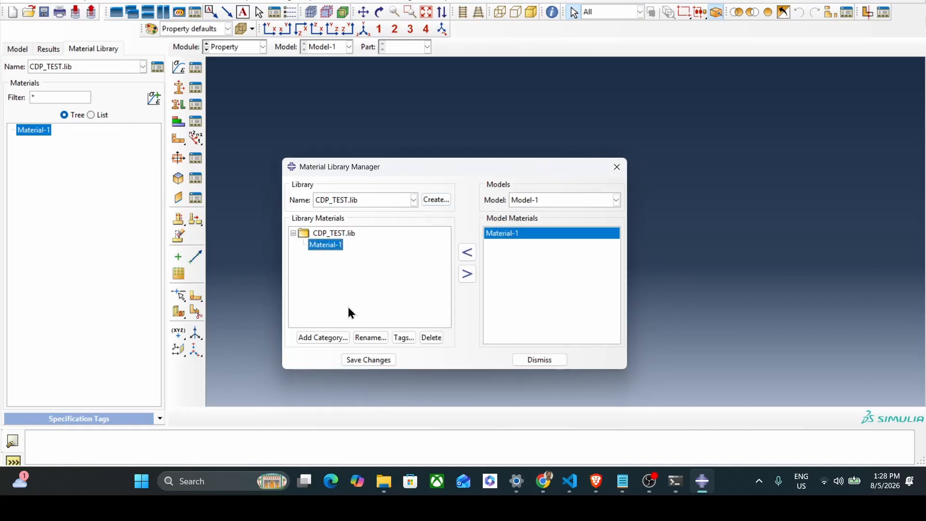
click(543, 360)
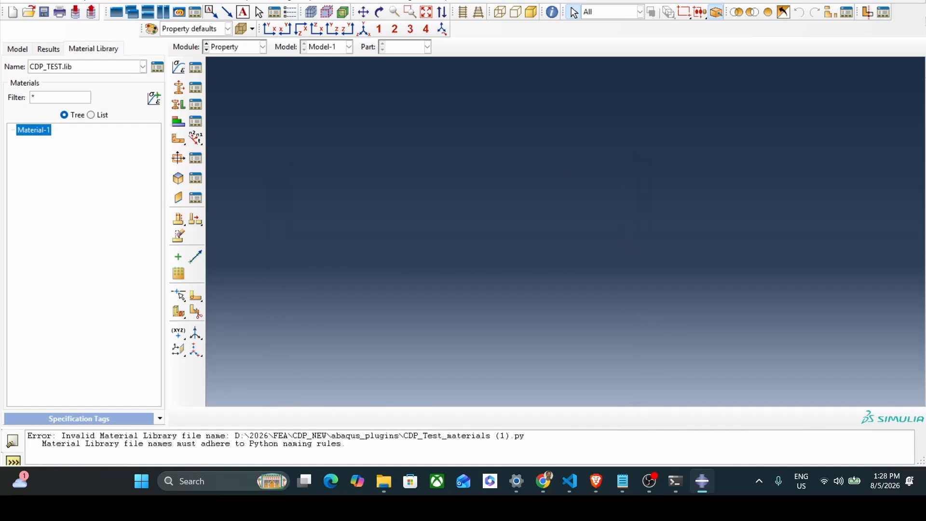
Save the model database as cdp_test in the CDP_NEW directory.
click(22, 3)
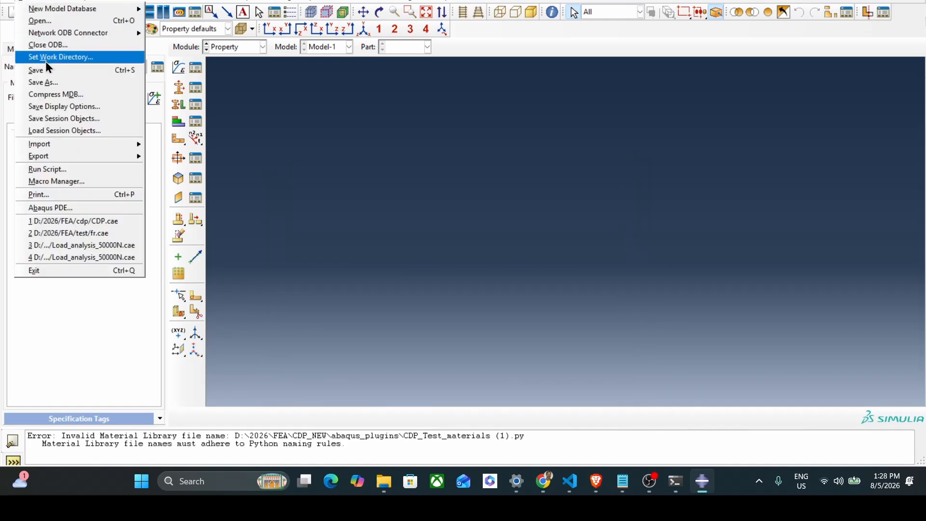
click(48, 82)
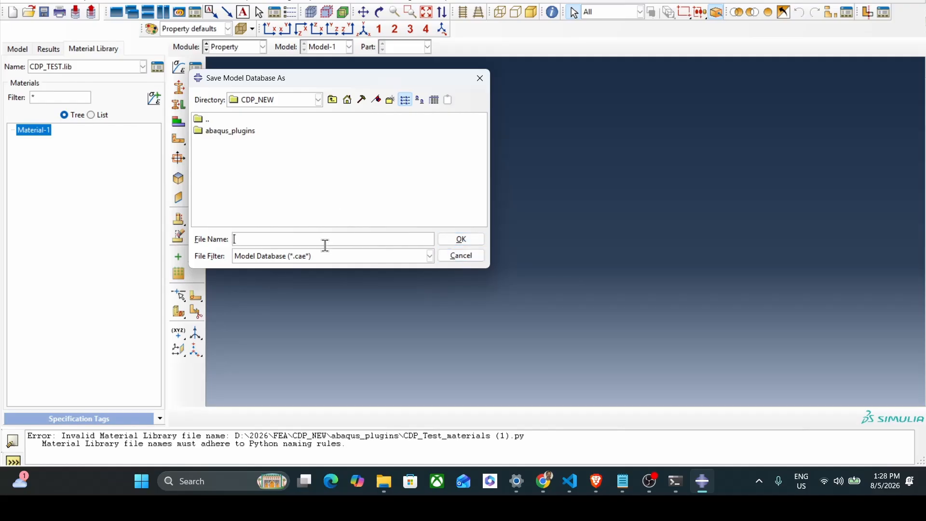
text(cdp_test)
key(Return)
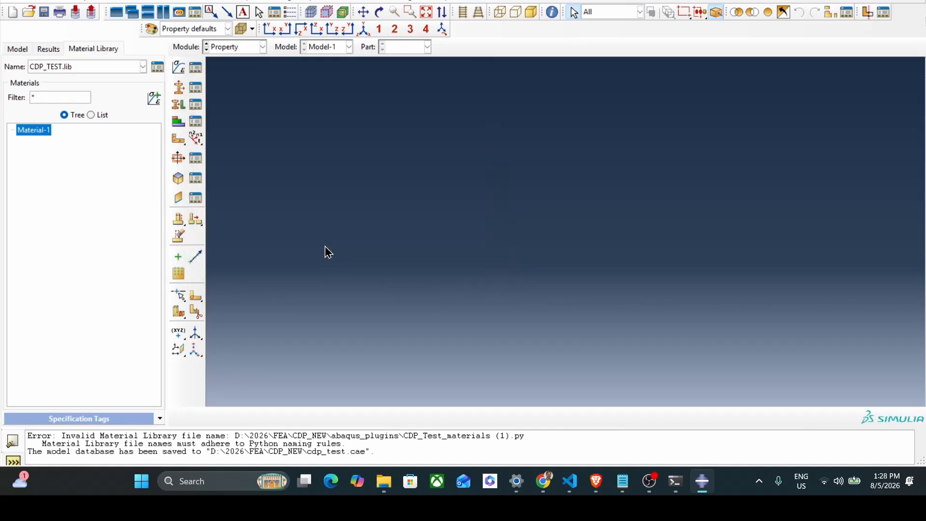
Switch to the Part module and back to Property, and check the list of available material libraries again.
click(223, 48)
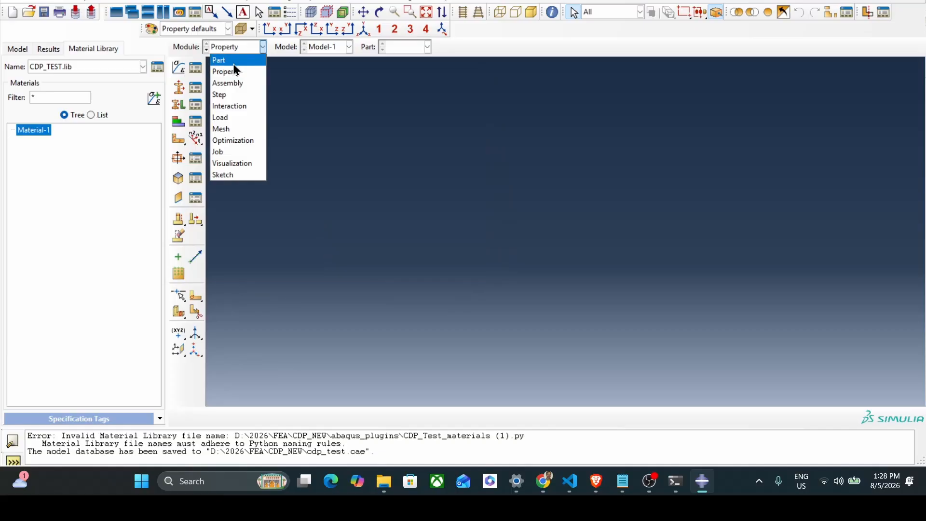
click(234, 69)
click(226, 48)
click(231, 72)
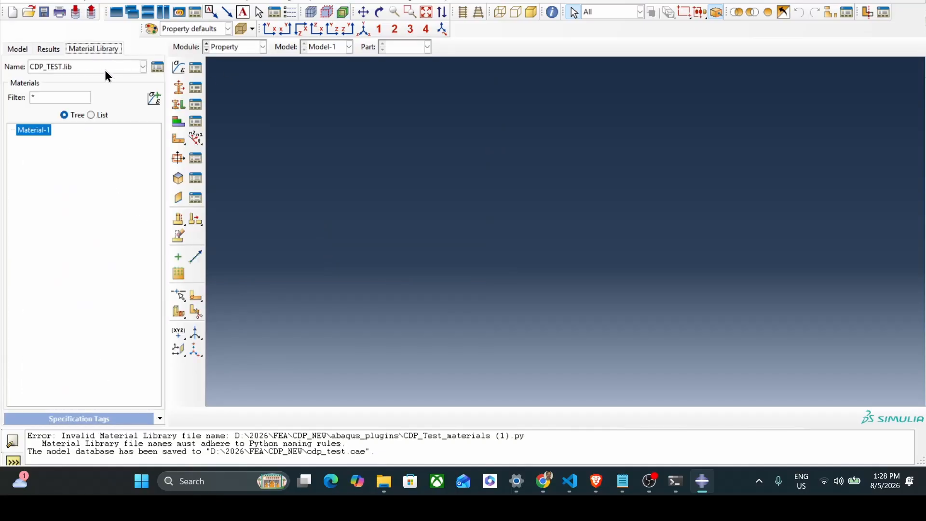
click(106, 70)
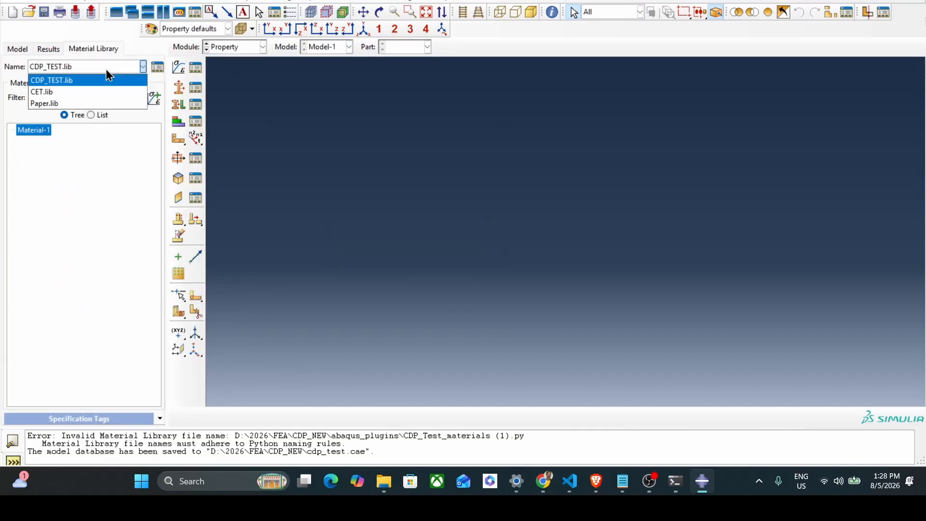
Look through the CET, Paper and CDP_TEST libraries in the Material Library Manager for the downloaded CDP material, and close the manager.
click(158, 68)
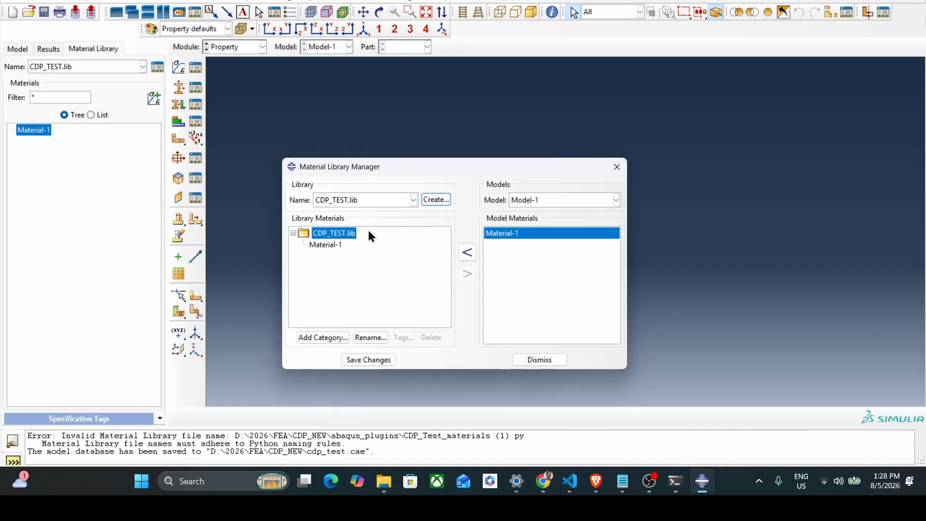
click(394, 200)
click(357, 223)
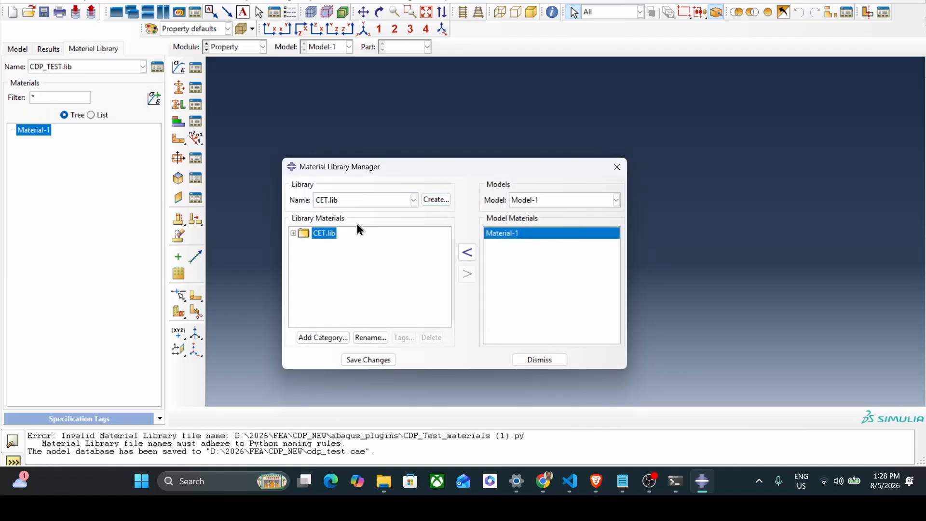
click(367, 199)
click(342, 238)
click(364, 197)
click(334, 215)
click(293, 233)
click(321, 245)
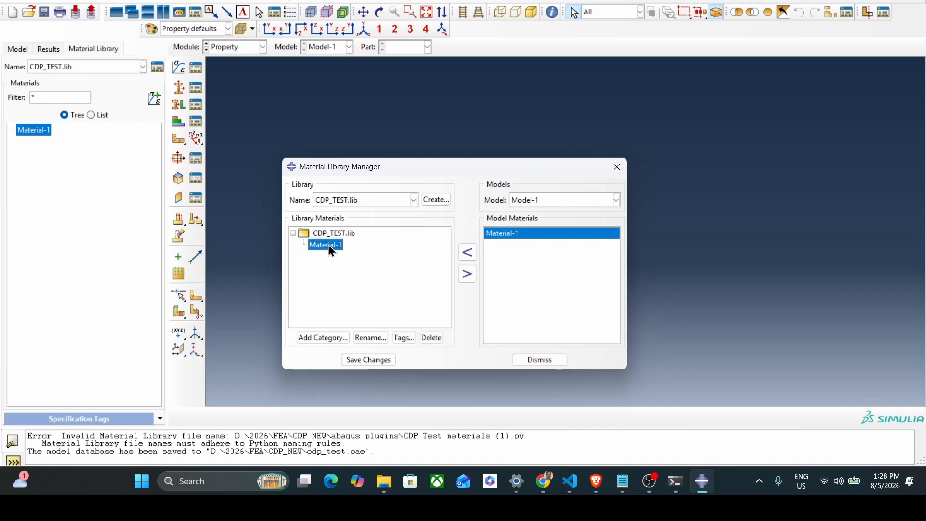
click(616, 167)
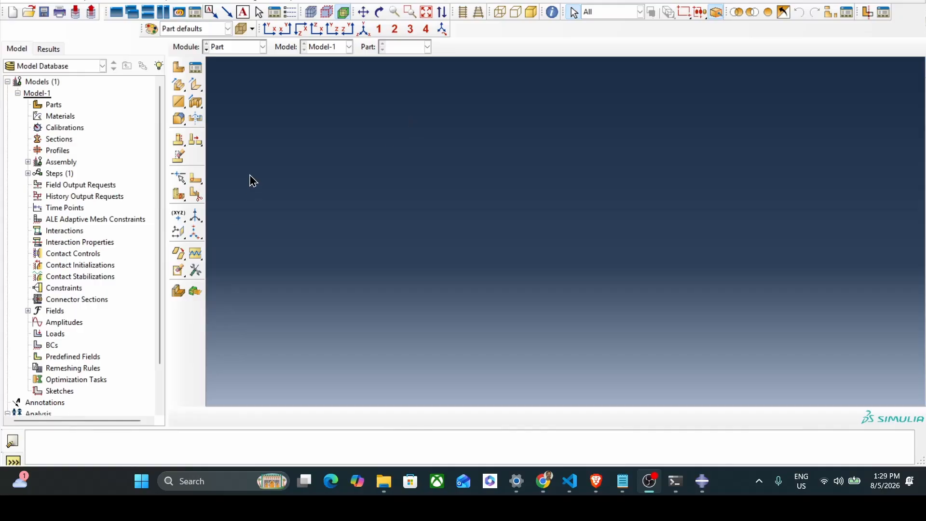
Set the work directory to the CDP_NEW folder inside D:\2026\FEA.
click(30, 3)
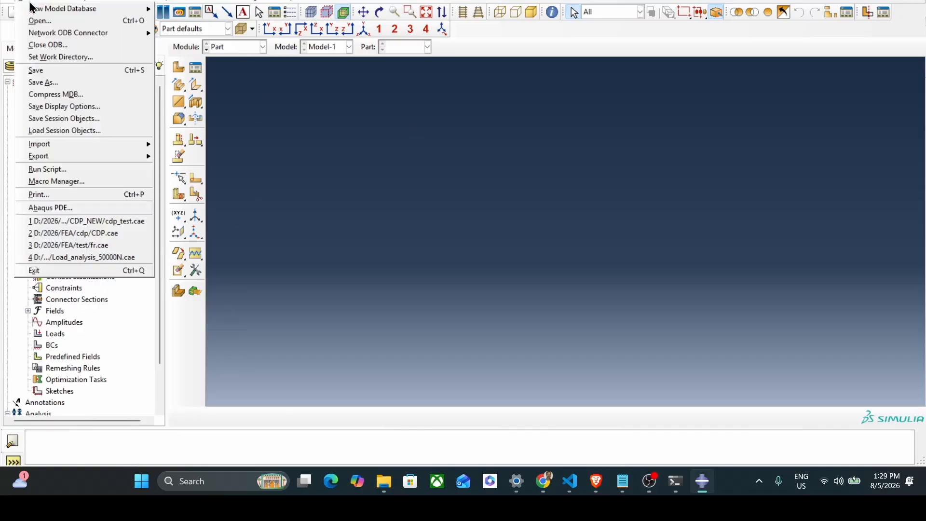
click(53, 56)
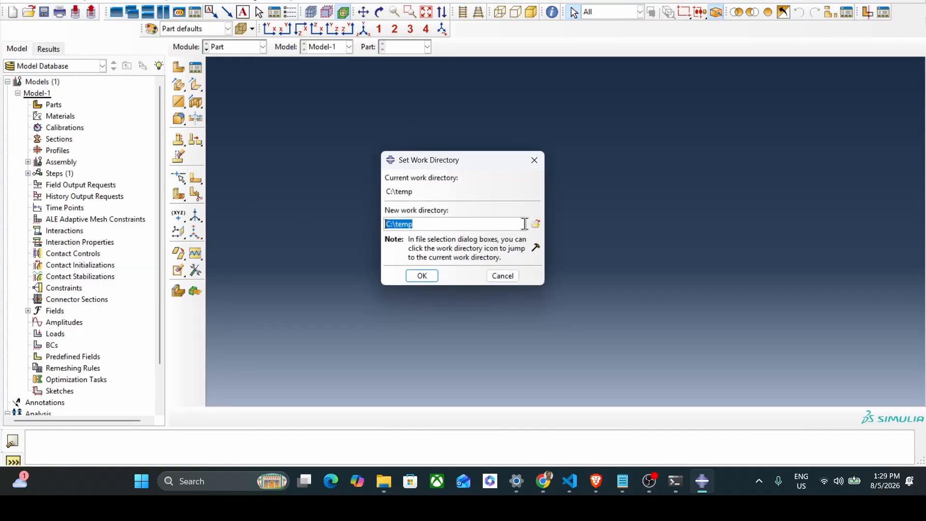
click(535, 223)
click(388, 152)
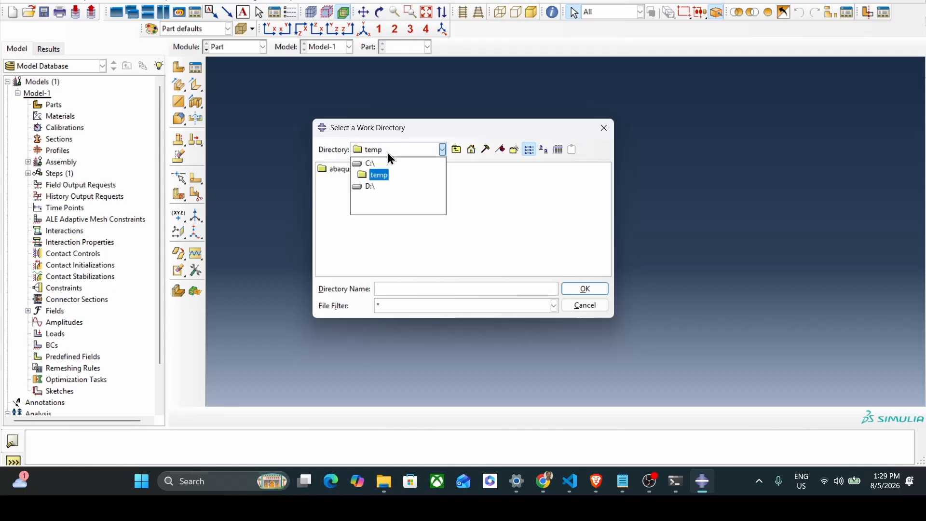
click(371, 185)
click(330, 168)
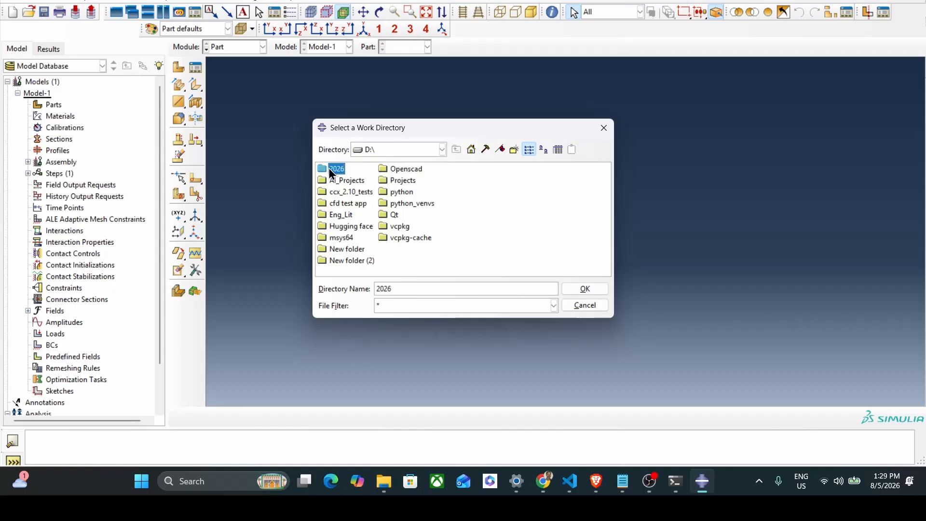
double_click(331, 169)
click(536, 193)
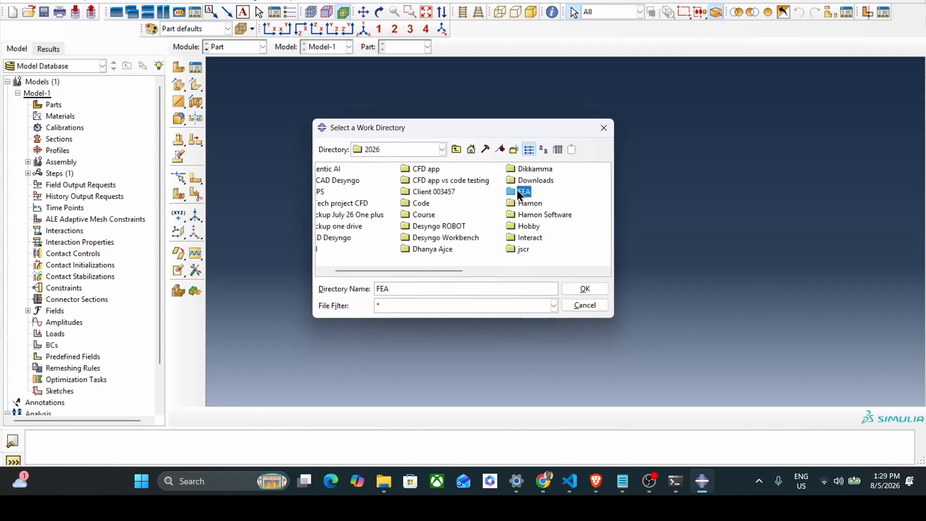
double_click(520, 192)
double_click(334, 202)
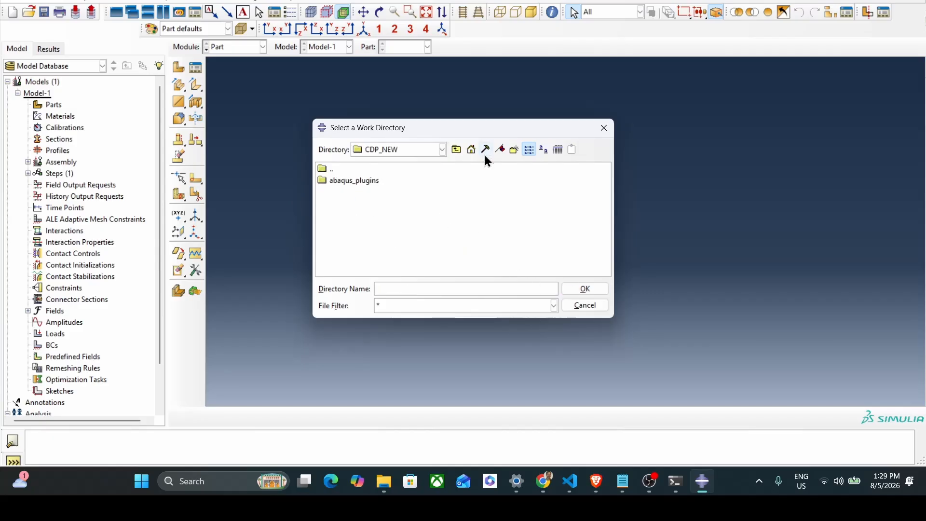
click(455, 150)
click(357, 202)
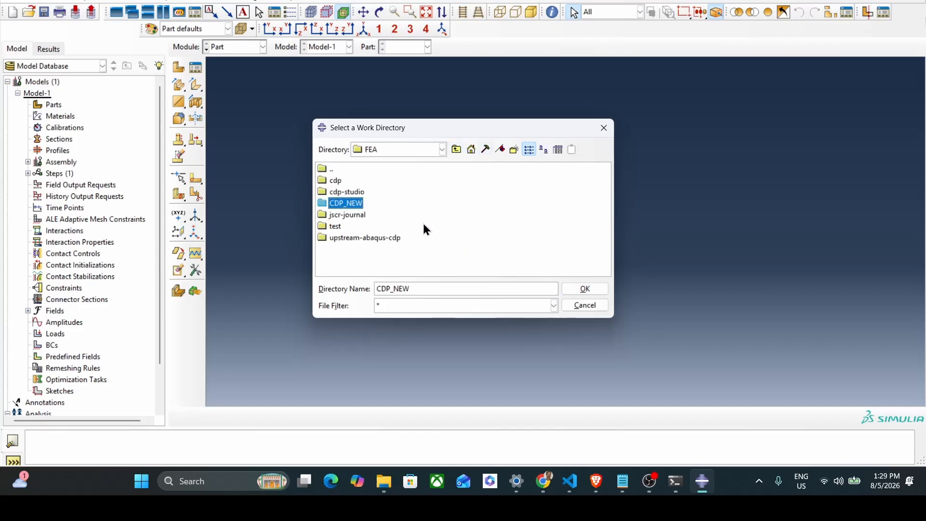
click(583, 290)
click(423, 275)
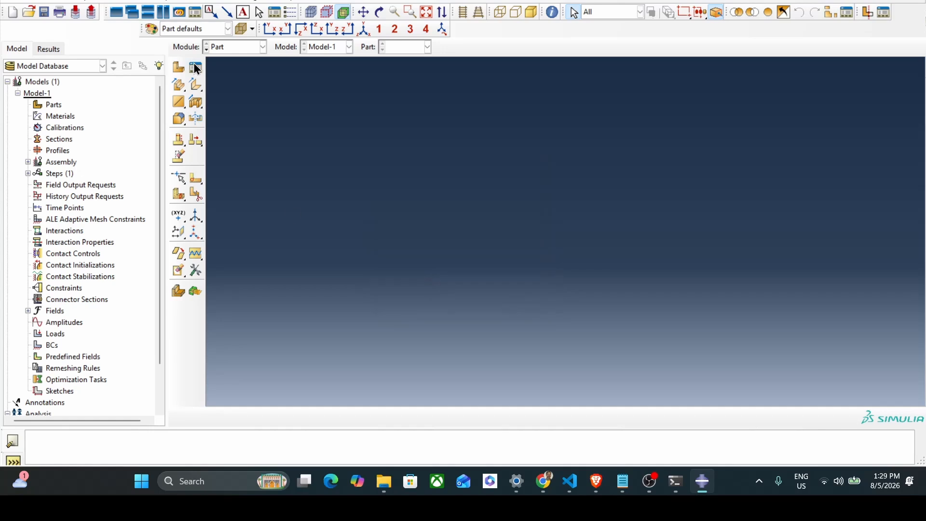
Open the cdp_test.cae model database and display the material library in the Property module.
click(24, 1)
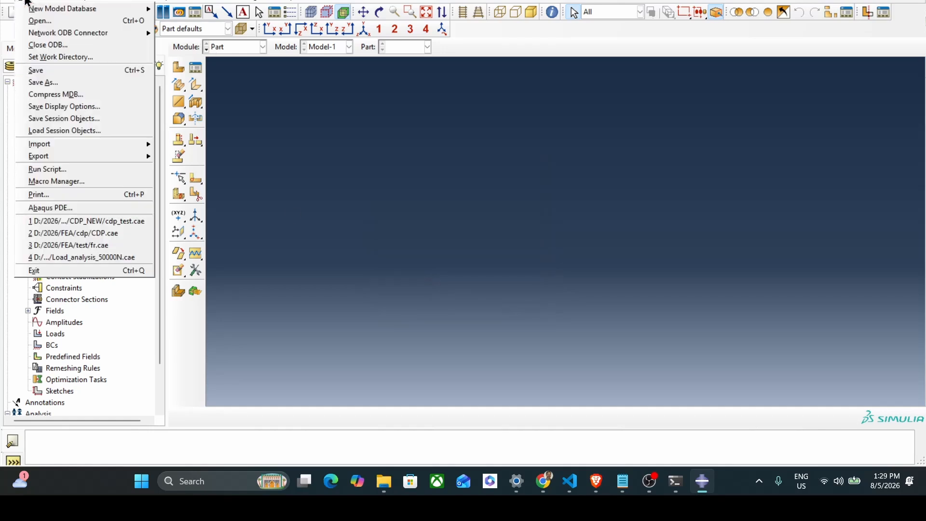
click(35, 22)
click(348, 192)
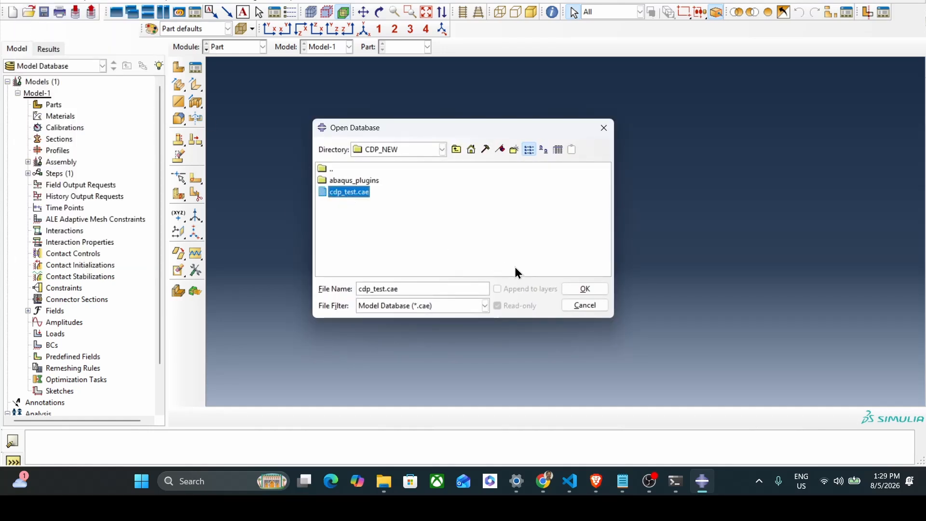
click(579, 288)
click(242, 48)
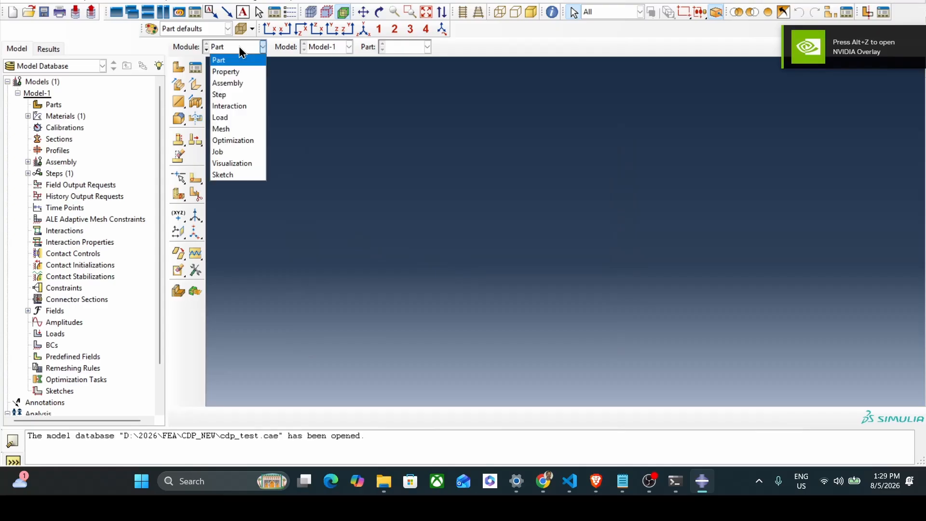
click(235, 73)
click(89, 47)
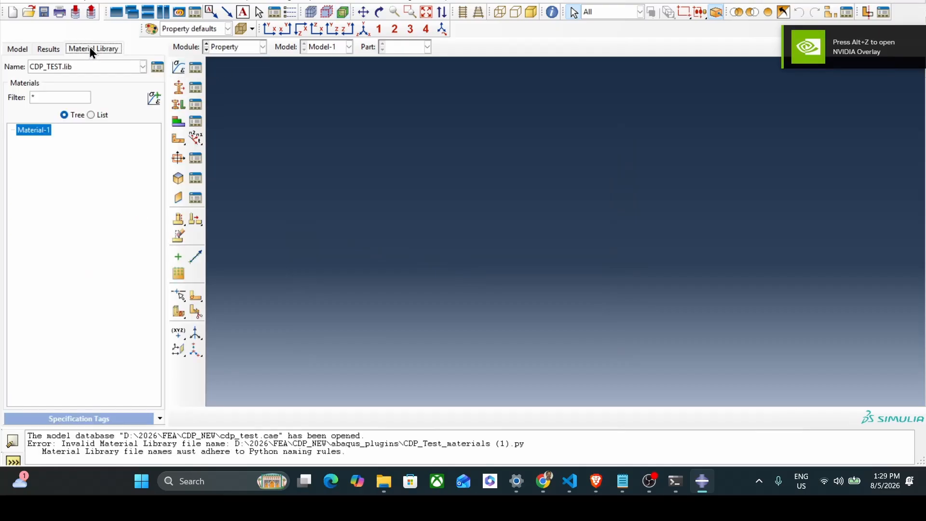
Check the library lists in the material library and the Material Library Manager for the downloaded CDP library.
click(94, 66)
click(95, 65)
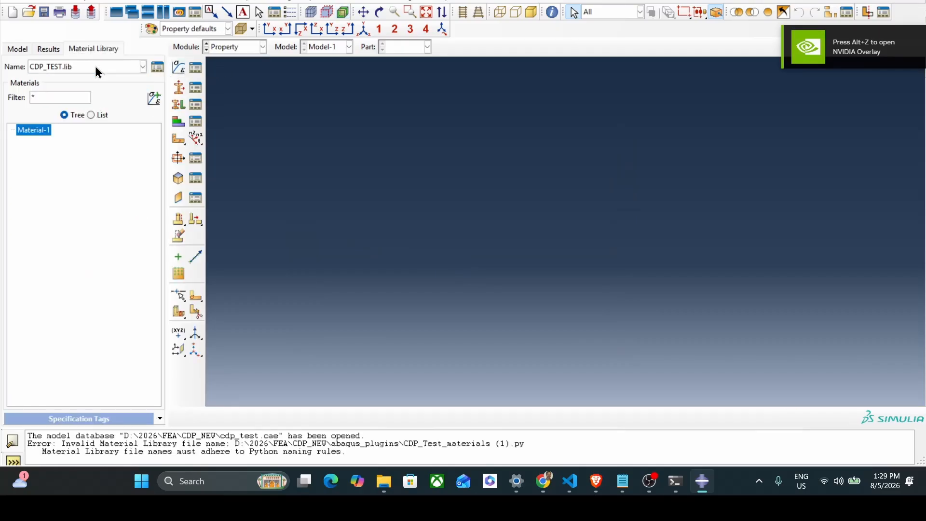
click(158, 68)
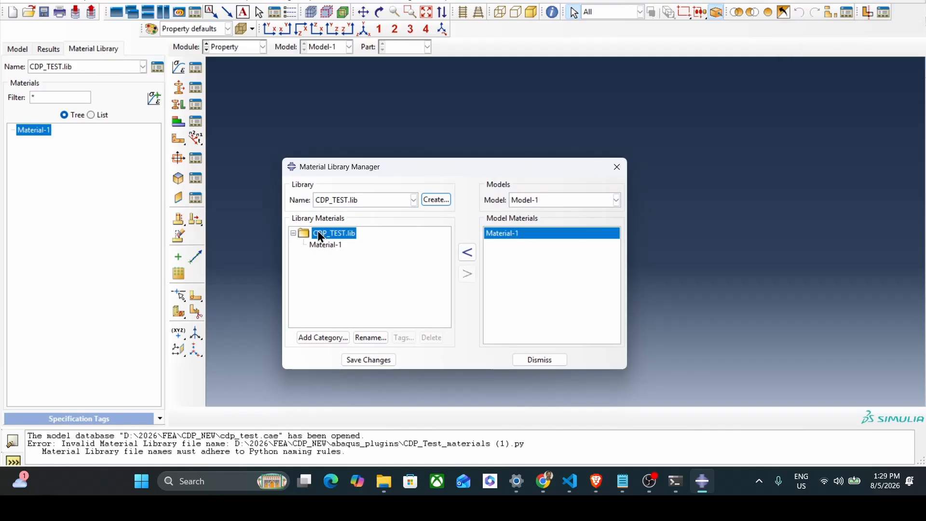
click(359, 201)
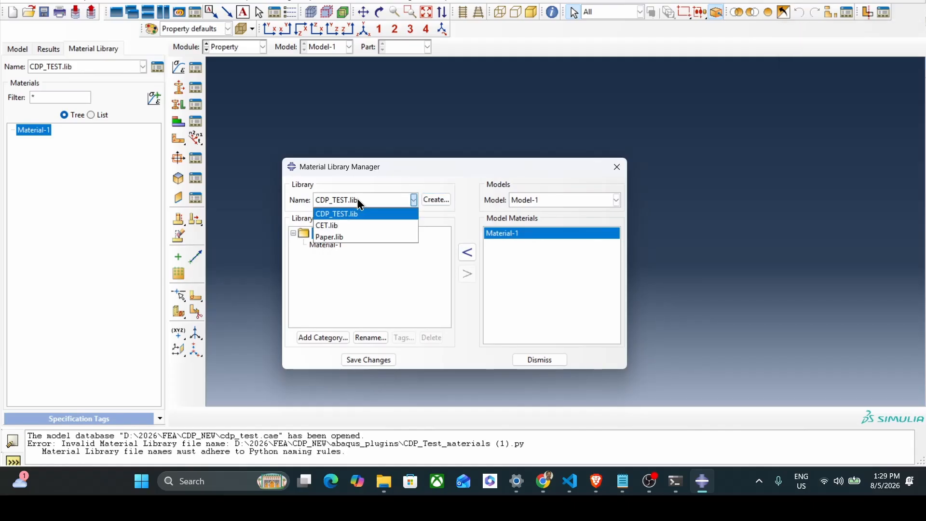
click(359, 203)
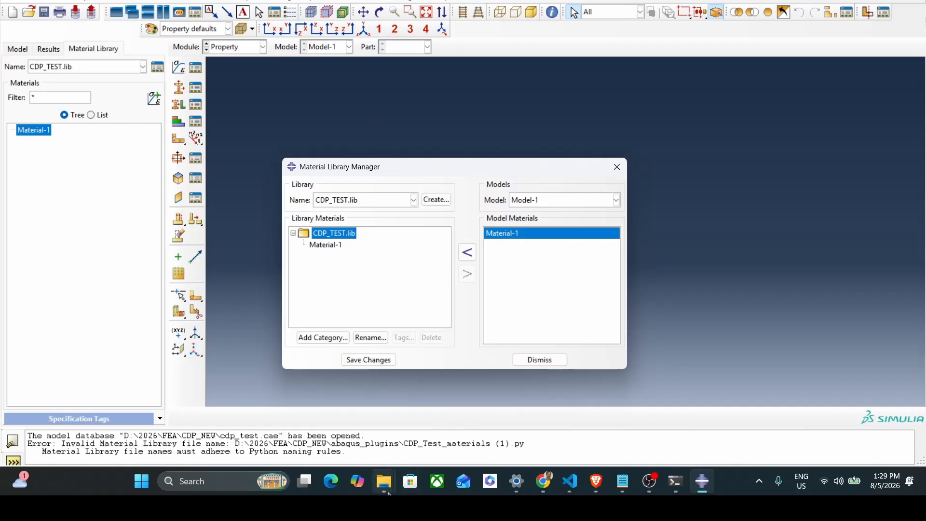
Switch to the abaqus_plugins folder in File Explorer and rename CDP_Test_materials (1).lib as CDP_Test_materials.lib.
mouse_move(388, 493)
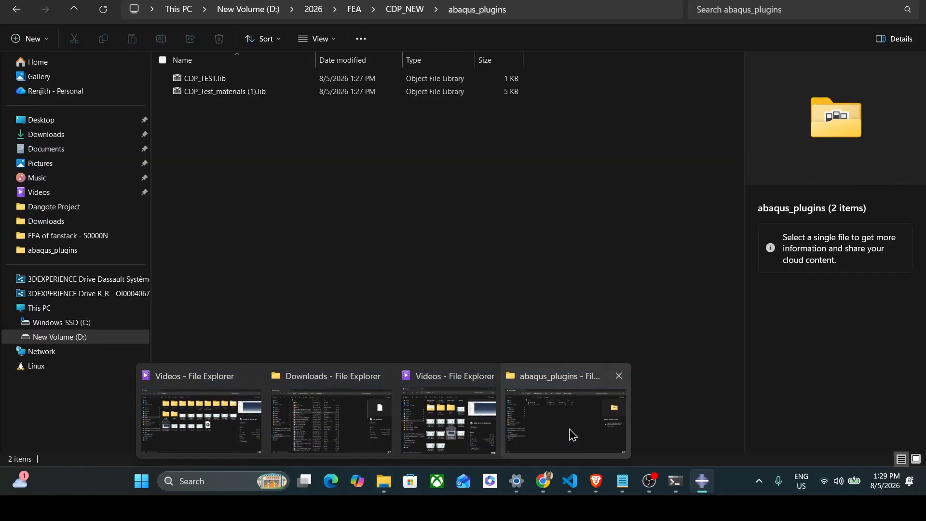
click(528, 418)
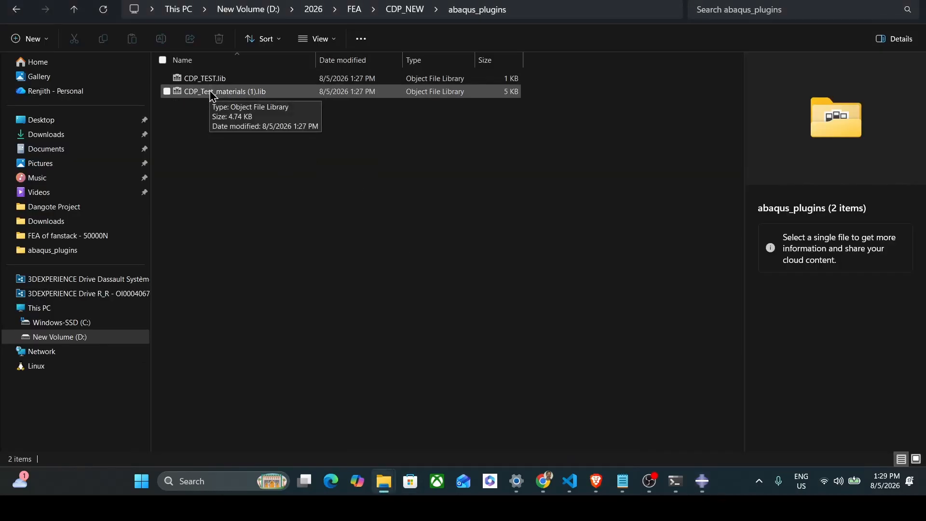
click(279, 92)
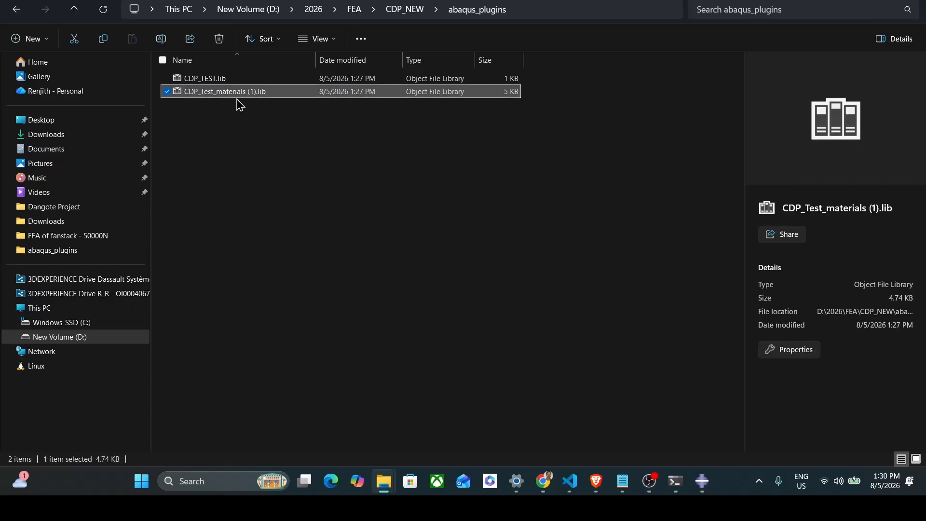
key(F2)
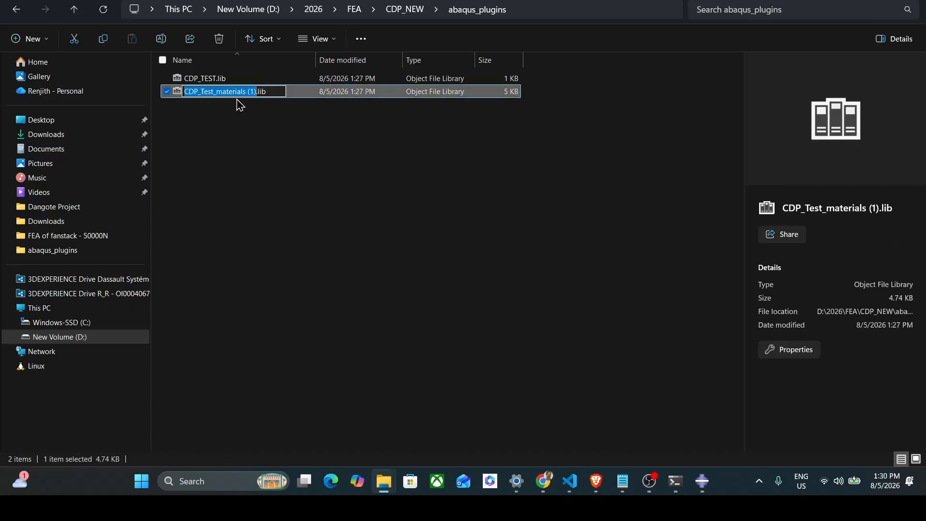
key(Right)
key(BackSpace)
key(BackSpace)
key(BackSpace)
key(BackSpace)
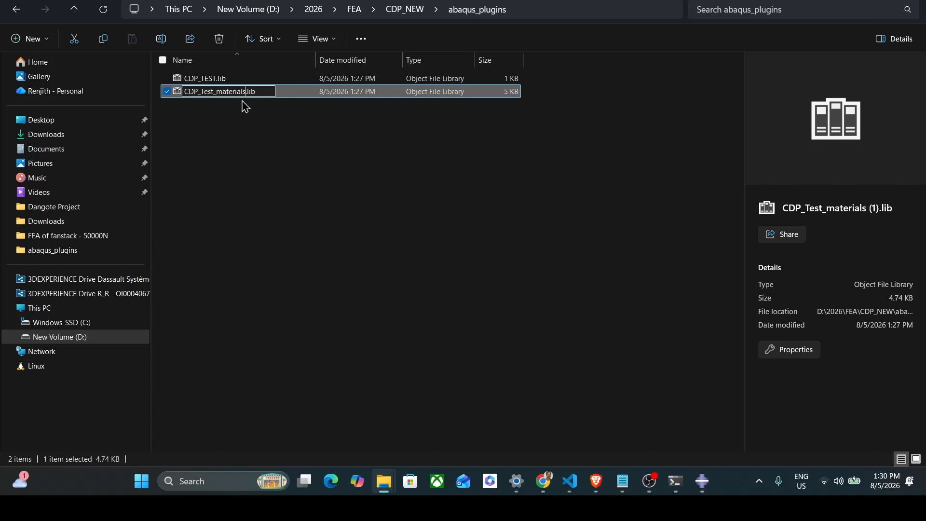
click(256, 133)
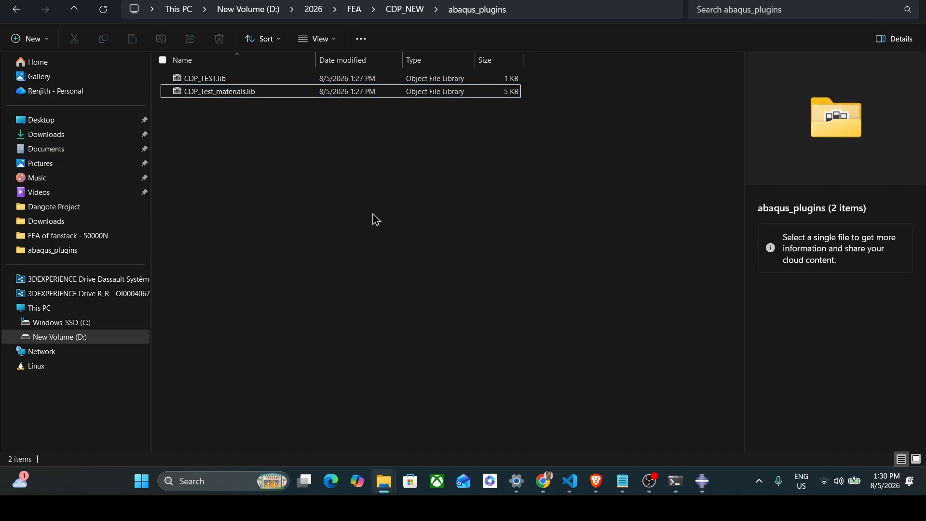
Return to Abaqus/CAE, check the Material Library Manager's library list for the renamed file, and close the manager.
click(702, 481)
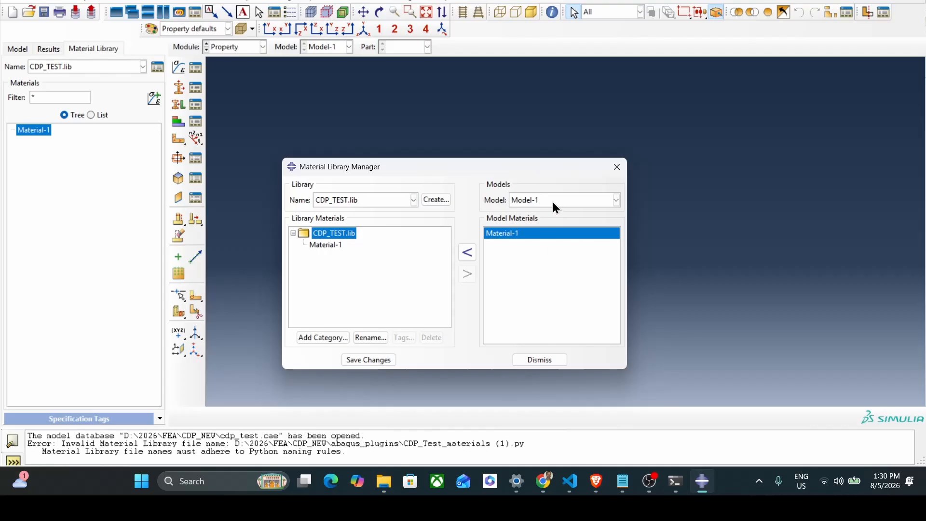
click(414, 199)
click(391, 200)
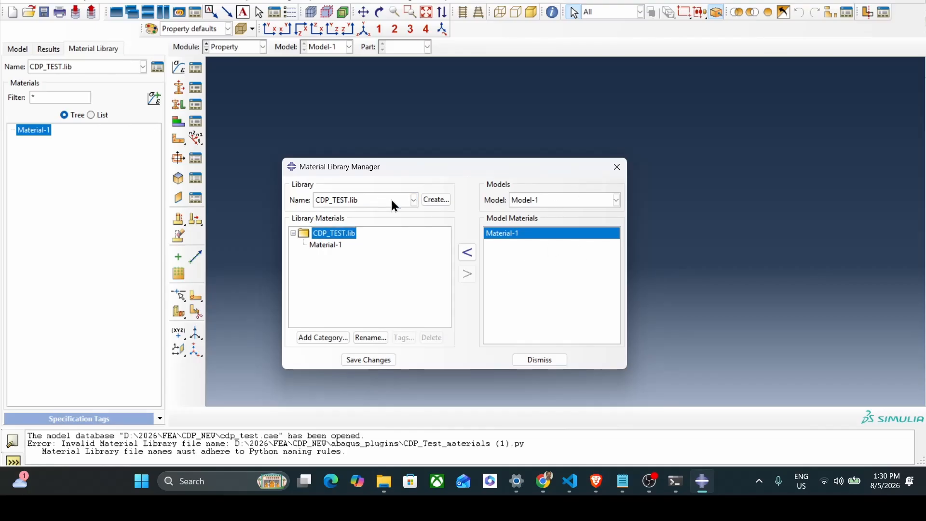
click(617, 167)
Load the CDP_Test_materials.lib library and copy its CDP_30MPa material into the current model.
click(84, 68)
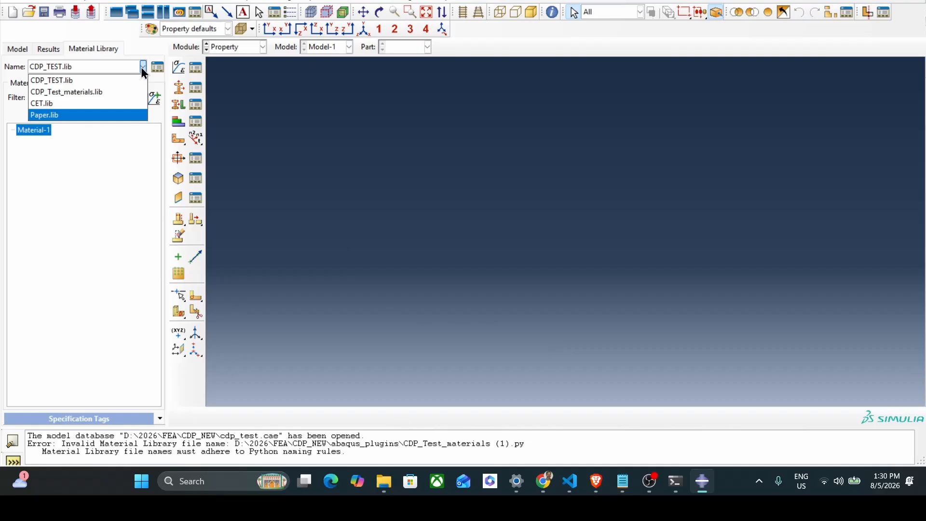
click(92, 91)
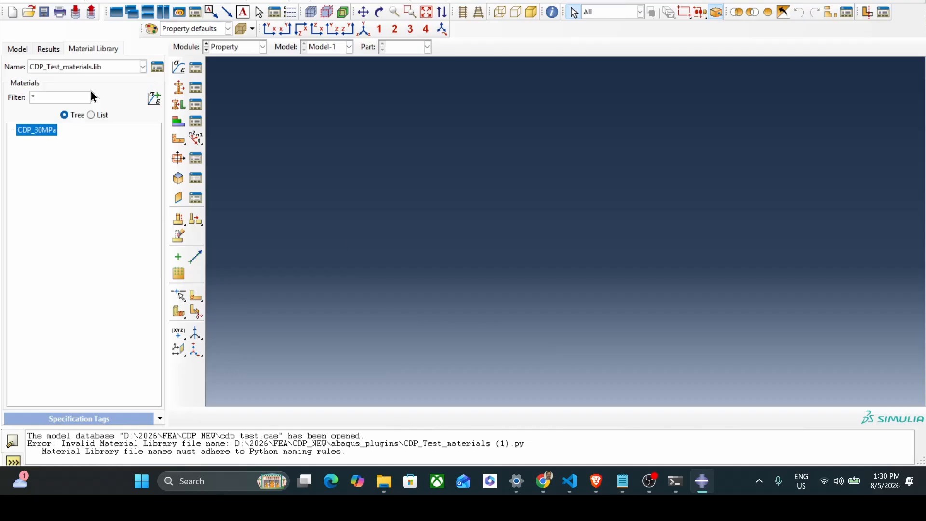
double_click(37, 134)
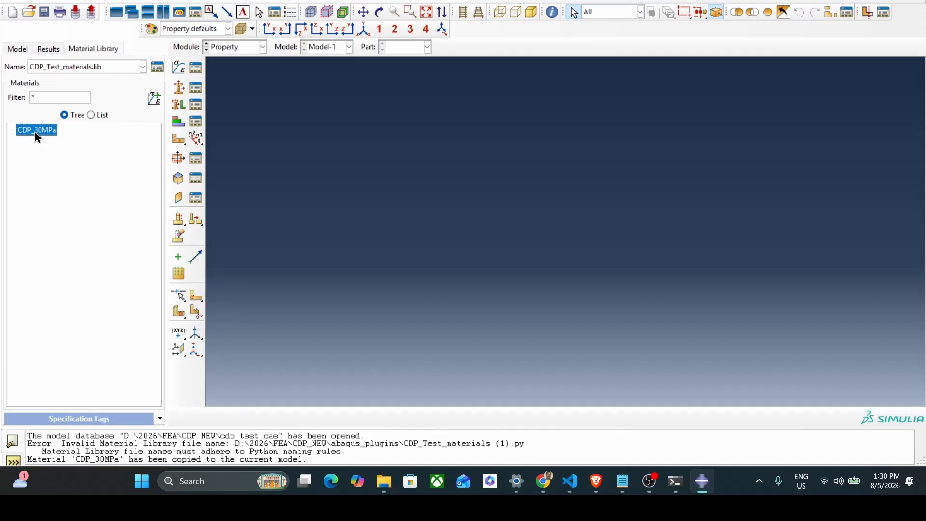
Open the model's CDP_30MPa material and review the plasticity, compressive and tensile data of its Concrete Damaged Plasticity behavior.
click(195, 68)
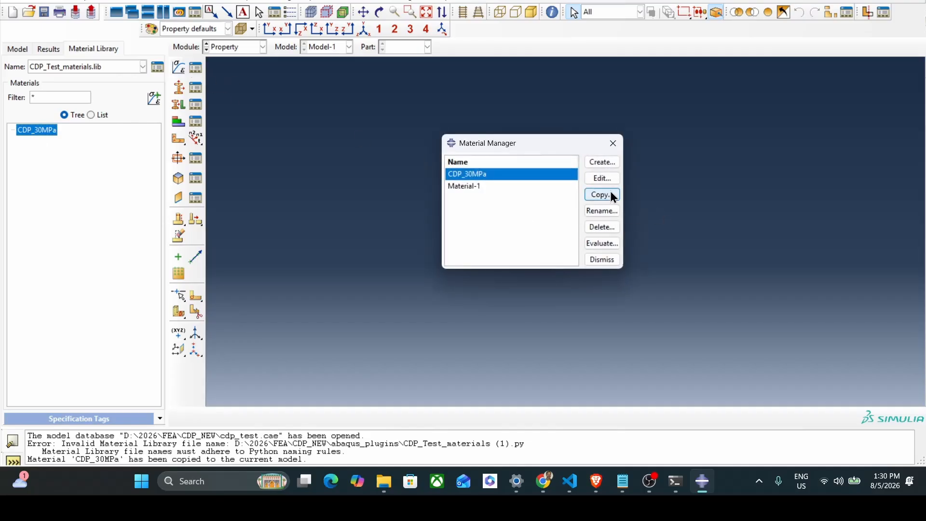
click(600, 178)
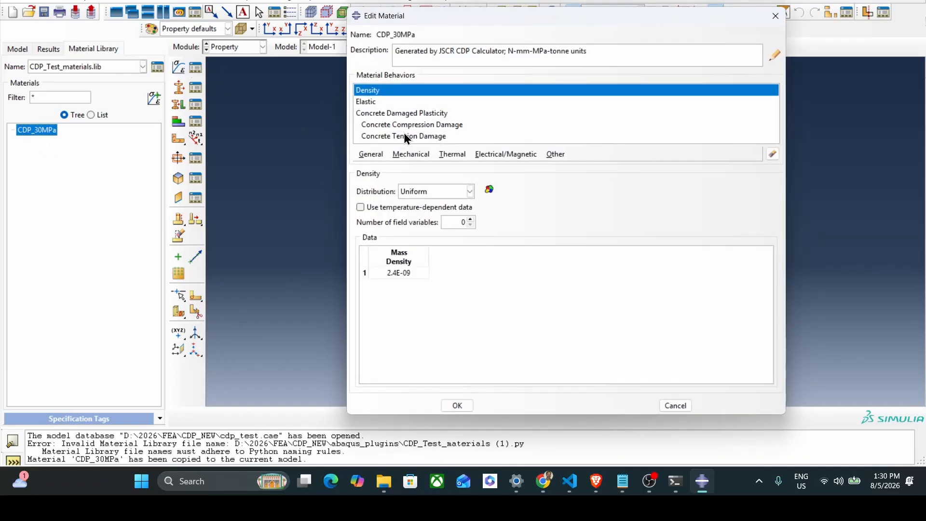
click(414, 114)
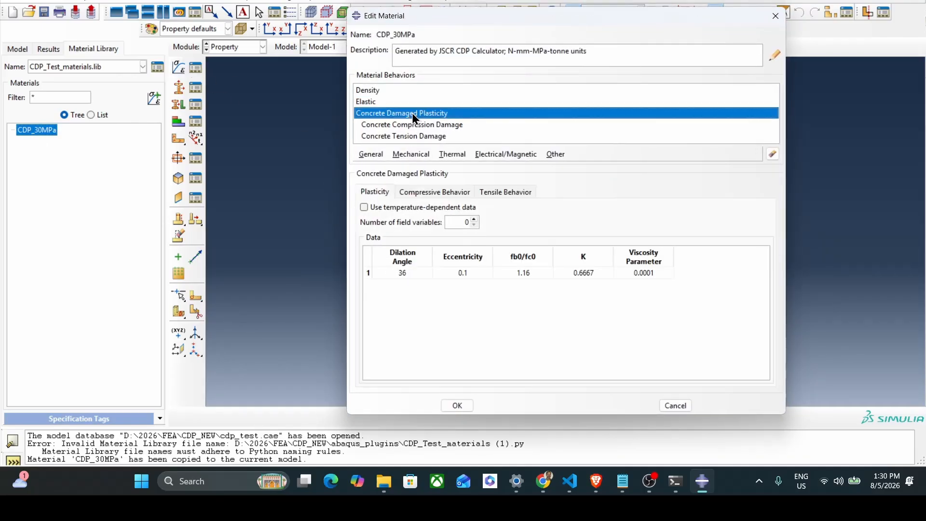
click(428, 193)
click(500, 193)
click(377, 193)
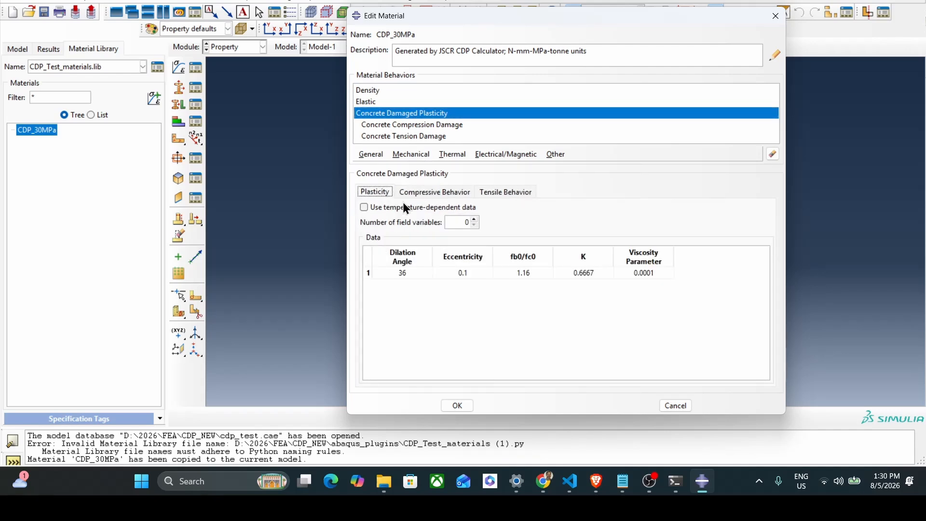
Examine the material's Concrete Compression Damage table, close the material editor and Material Manager, and return to the material library.
click(425, 125)
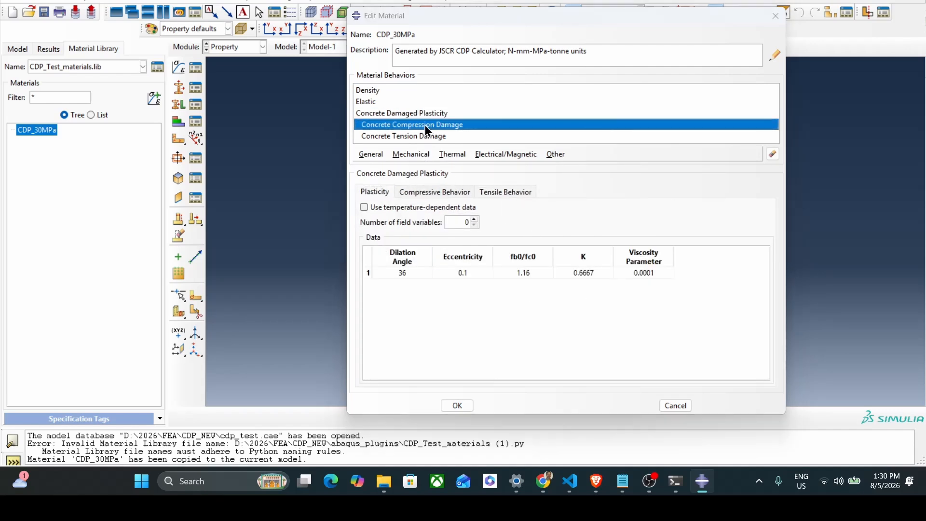
scroll(565, 259, down, 5)
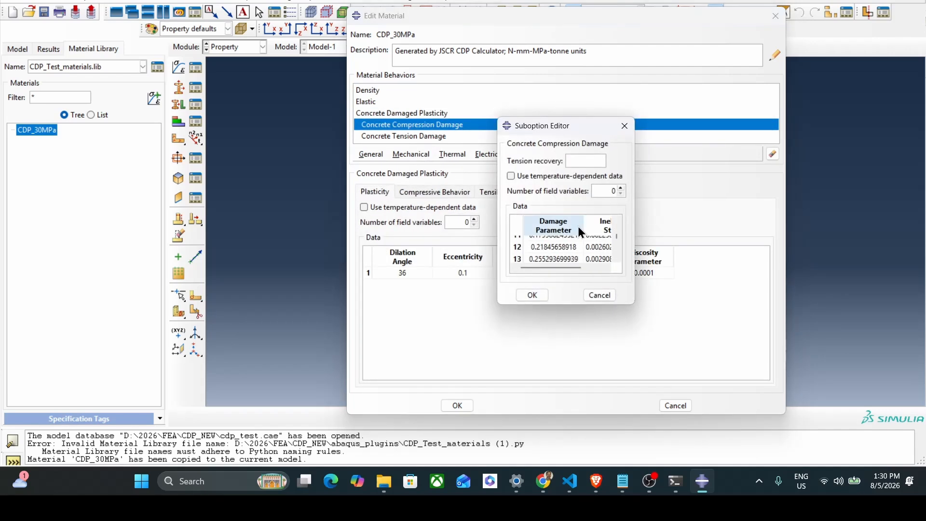
click(624, 127)
click(775, 16)
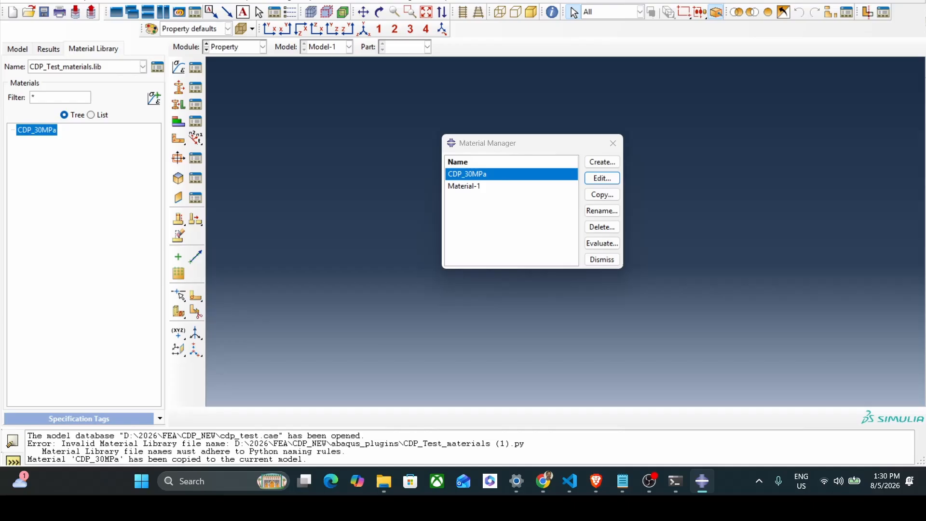
click(612, 145)
click(82, 50)
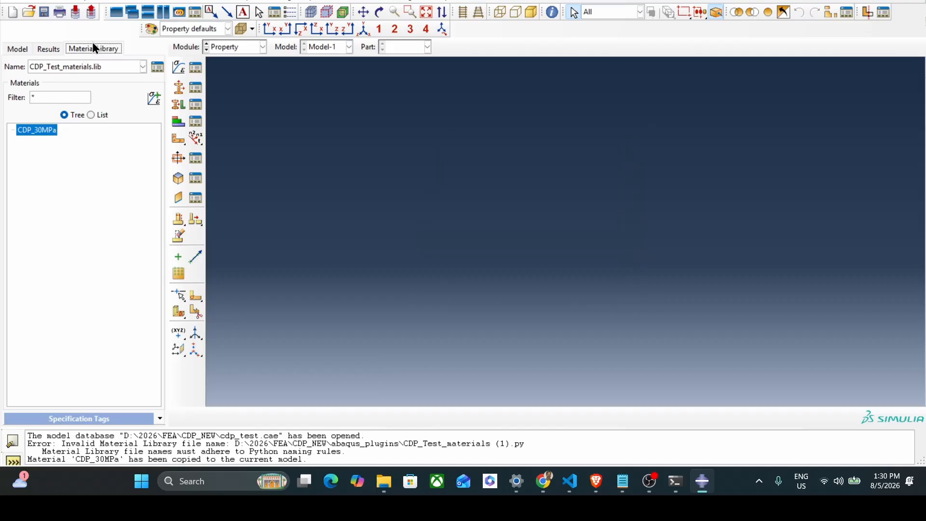